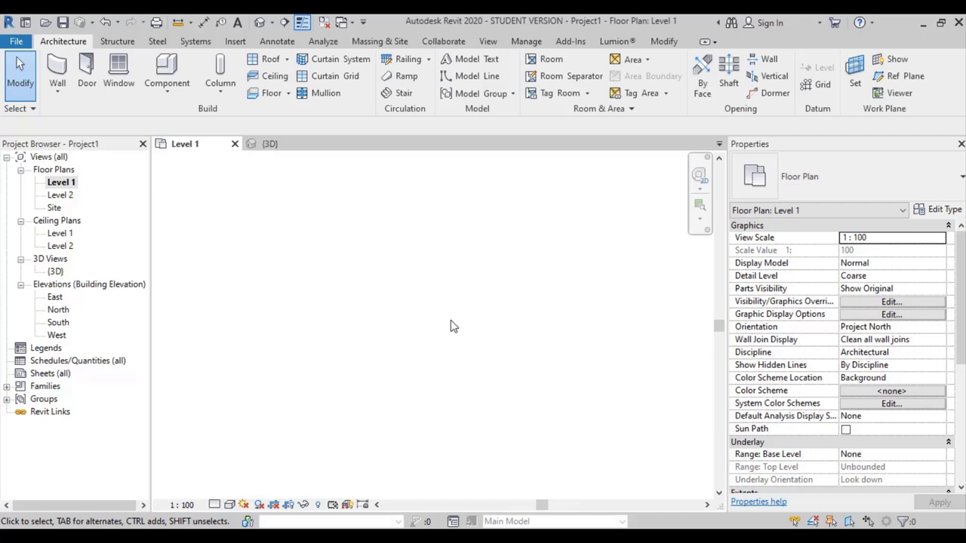
# Start a new assembled stair on Level 1 rising to Level 2, initially with 23 risers.
pyautogui.press('Return')
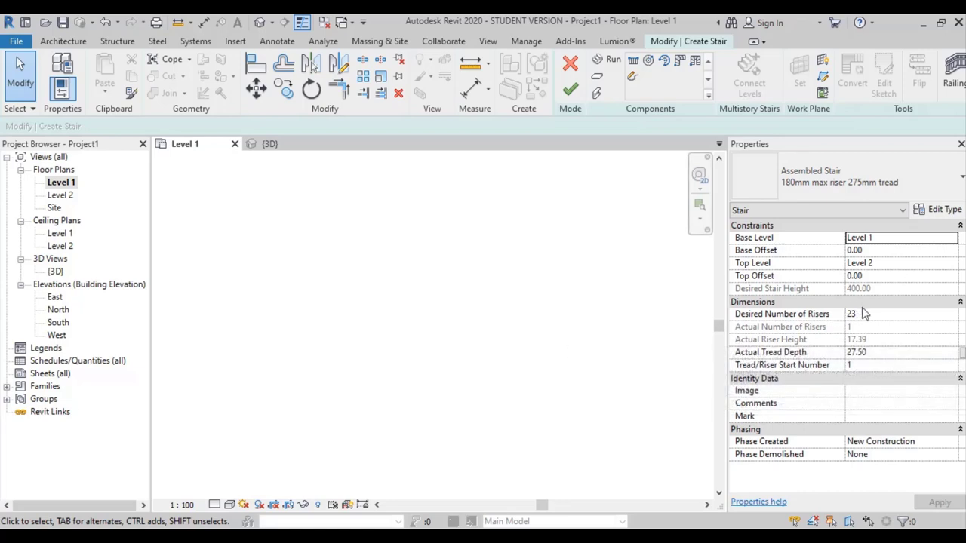
# Change Desired Number of Risers from 23 to 21 in Properties, giving 19.05 riser height.
pyautogui.click(880, 315)
pyautogui.write('21')
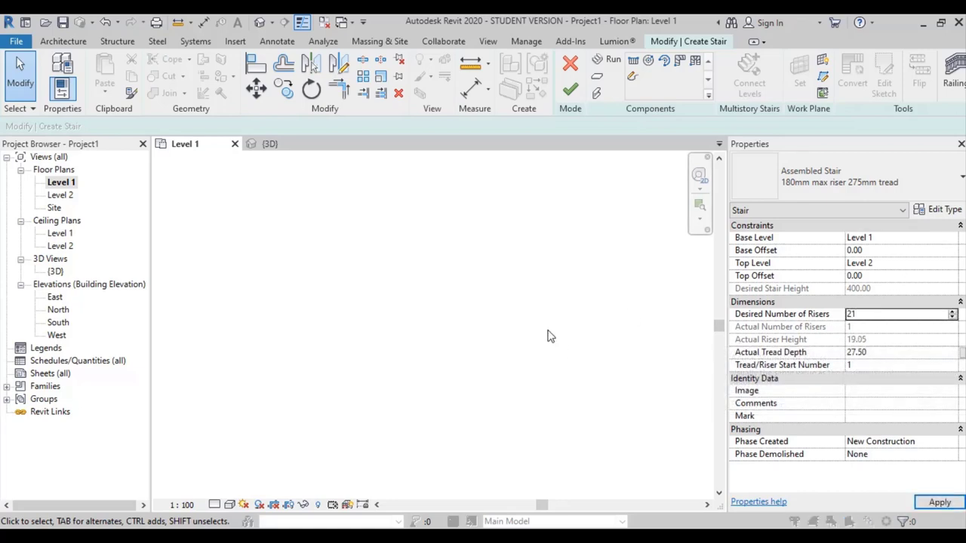
pyautogui.click(538, 326)
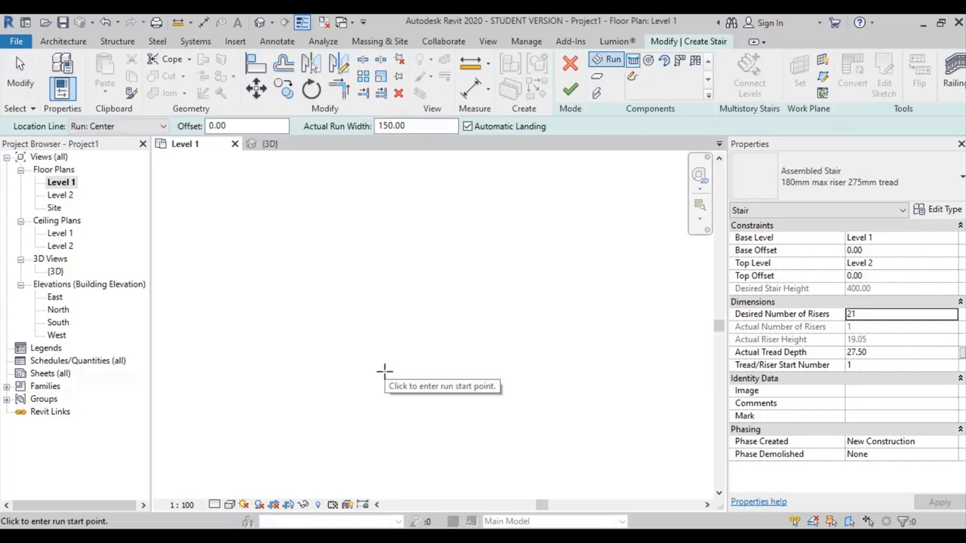
# Sketch three runs forming a U: up 7 risers, across the top, back down, totalling 21 risers.
pyautogui.click(365, 407)
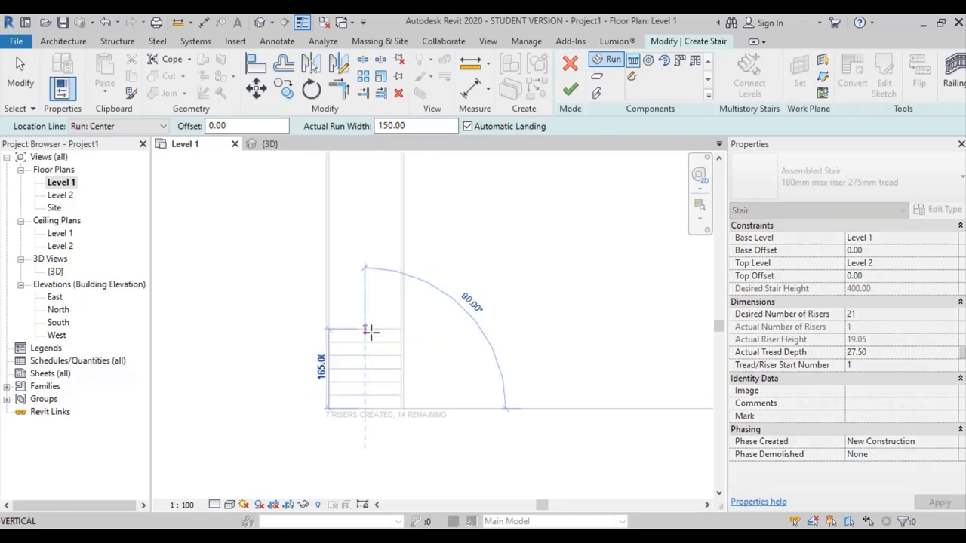
pyautogui.click(370, 328)
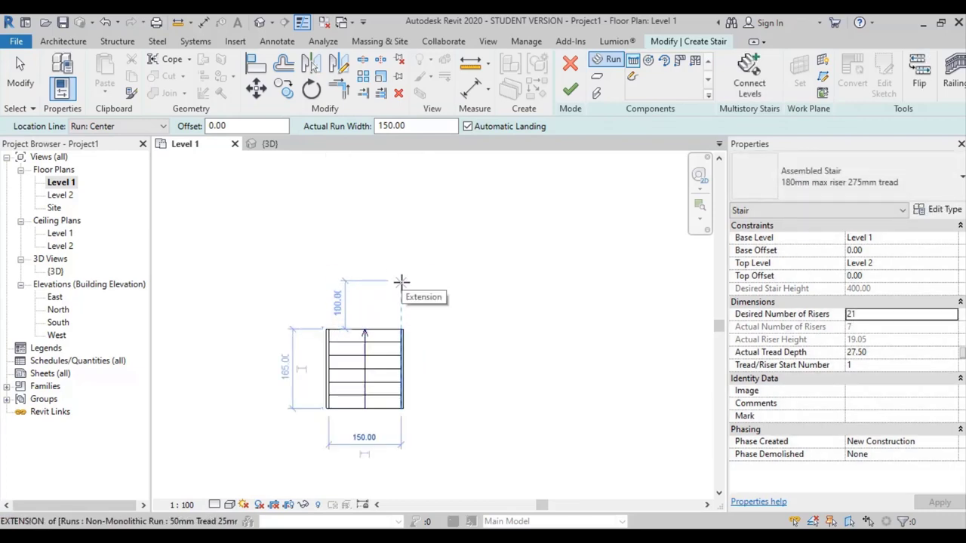
pyautogui.click(400, 271)
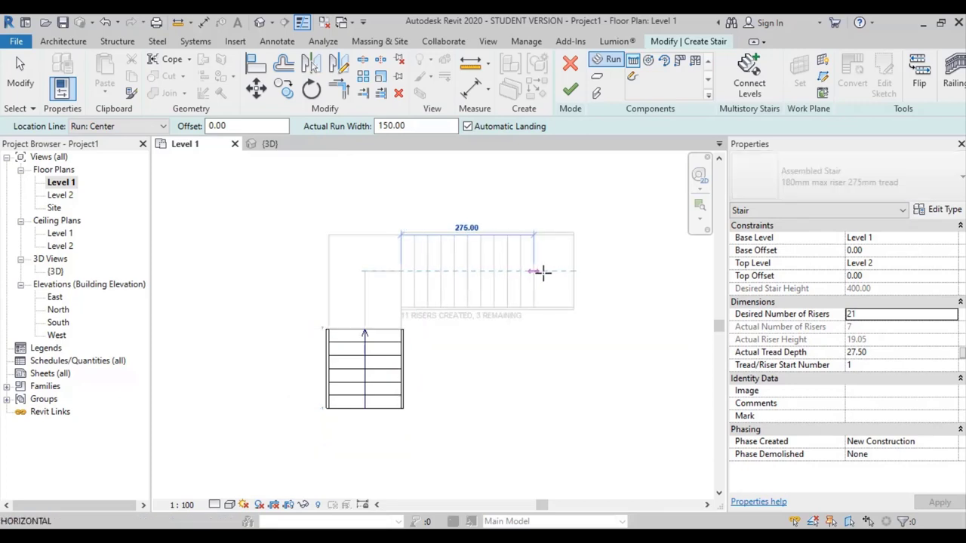
pyautogui.click(518, 270)
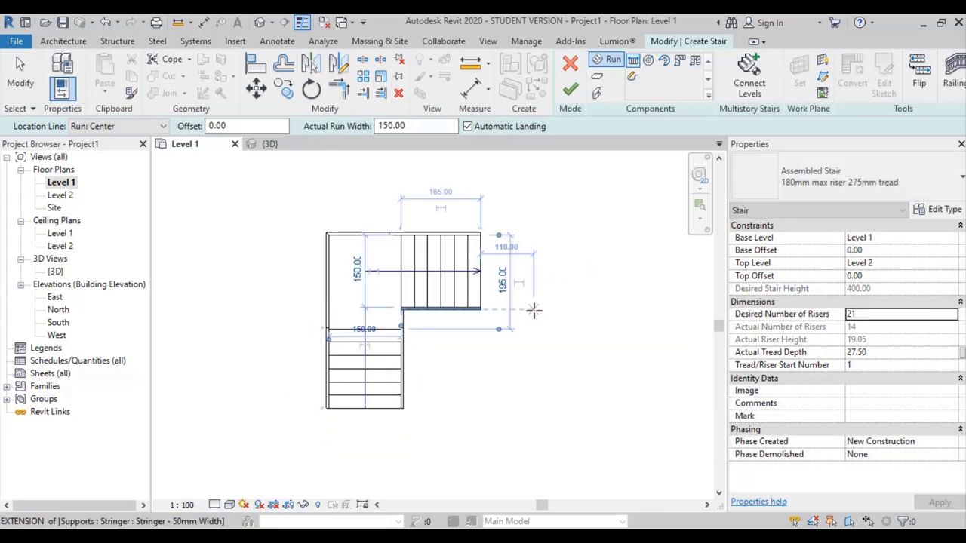
pyautogui.click(527, 308)
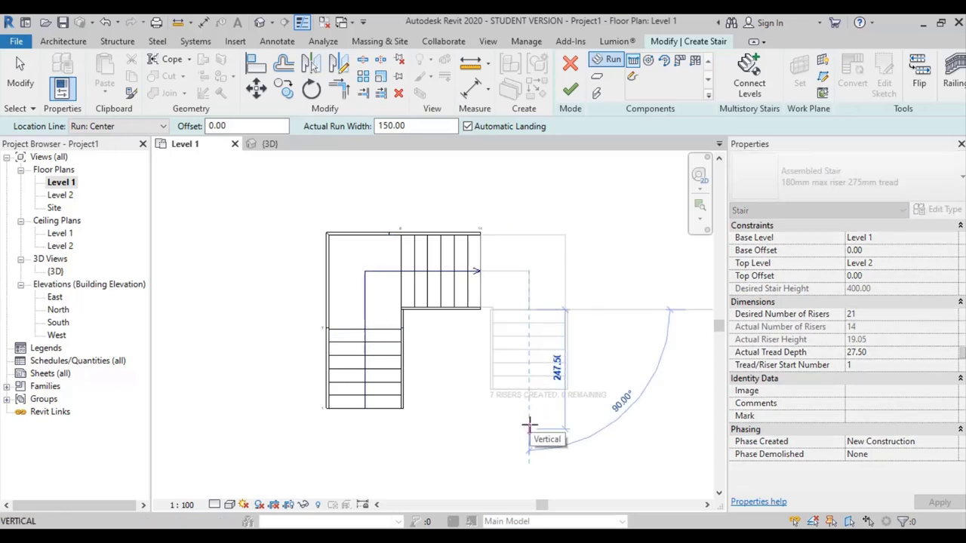
pyautogui.click(529, 425)
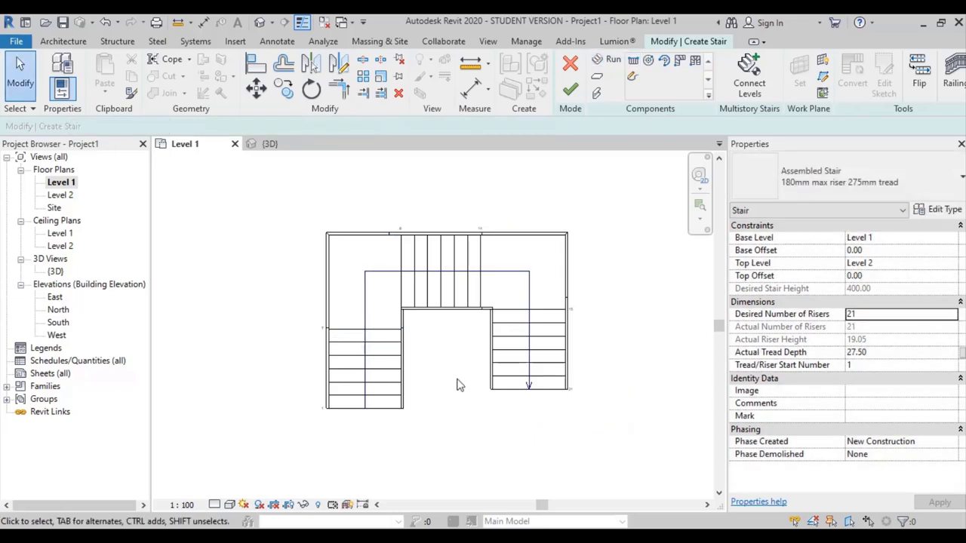
# Move the left run with MV so its corner sits flush against the landing corner.
pyautogui.scroll(1, 370, 343)
pyautogui.click(370, 347)
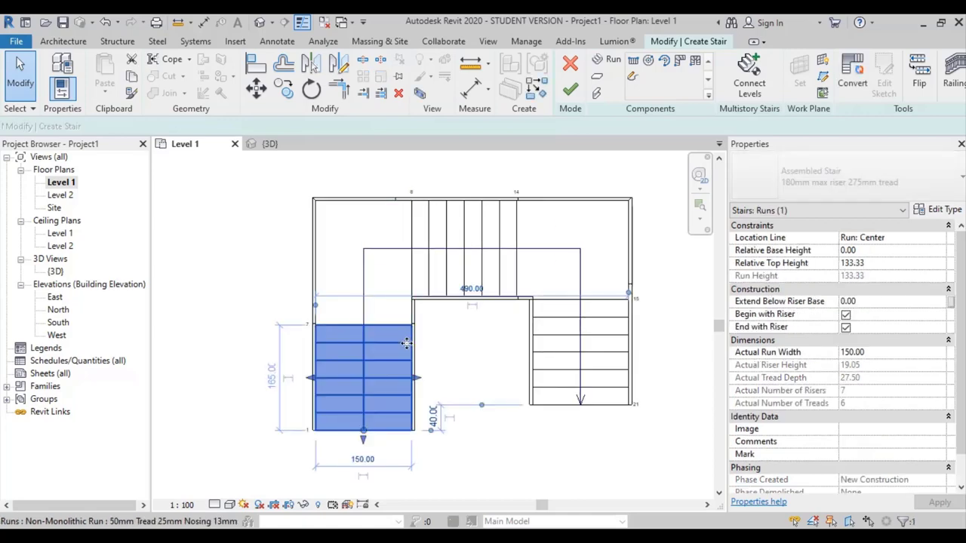
pyautogui.press('m')
pyautogui.press('v')
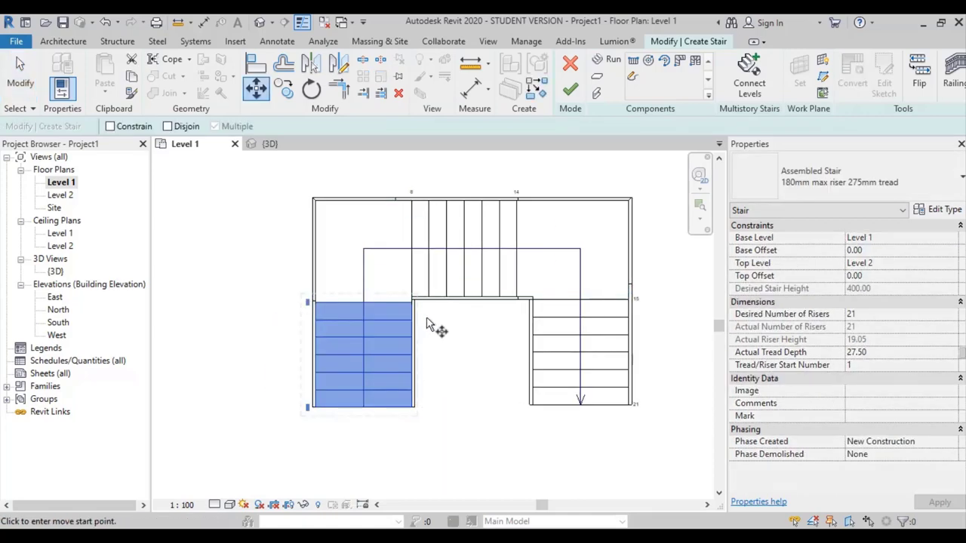
pyautogui.scroll(2, 413, 313)
pyautogui.scroll(2, 414, 314)
pyautogui.scroll(1, 422, 305)
pyautogui.click(405, 276)
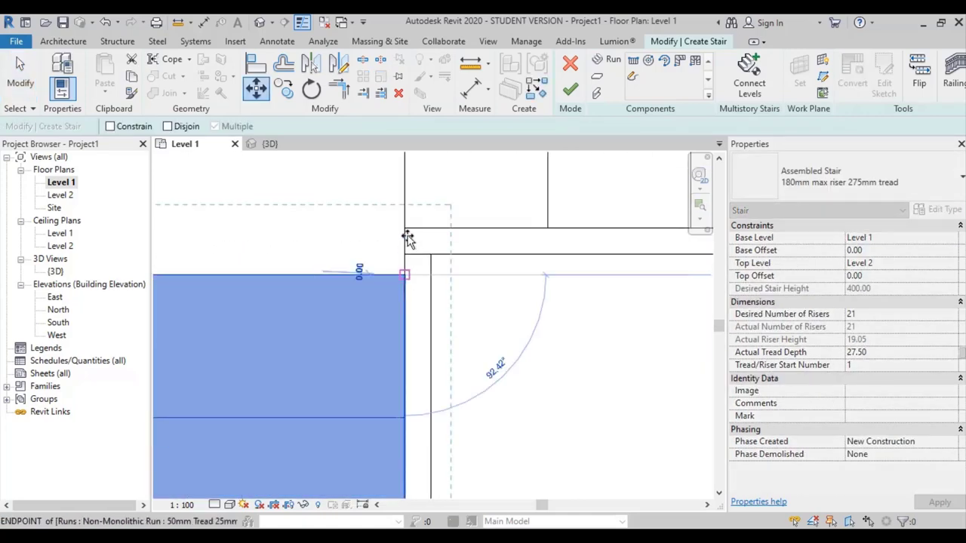
pyautogui.click(406, 227)
pyautogui.scroll(-3, 460, 272)
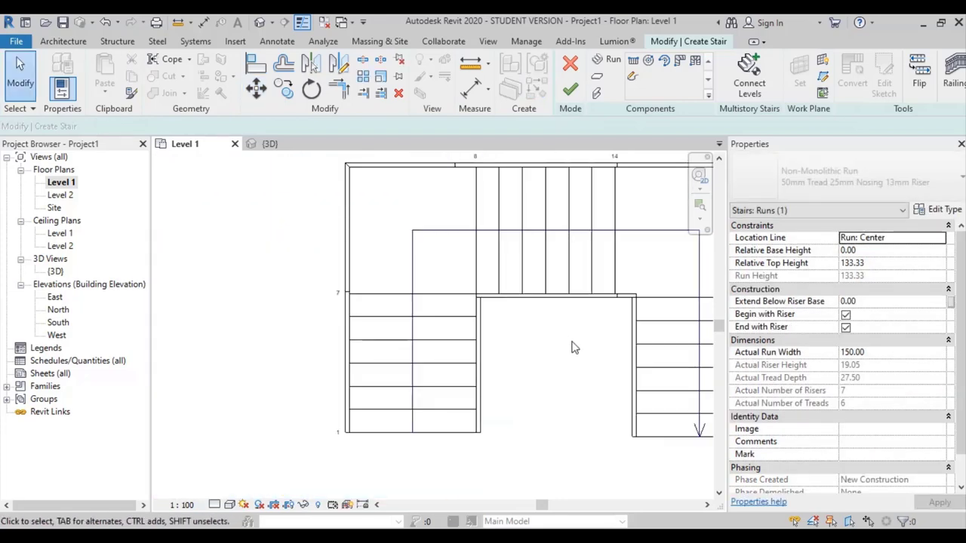
pyautogui.scroll(2, 513, 300)
# Move the right run with MV flush against the landing, then recentre the stair.
pyautogui.click(515, 299)
pyautogui.press('m')
pyautogui.press('v')
pyautogui.scroll(2, 491, 295)
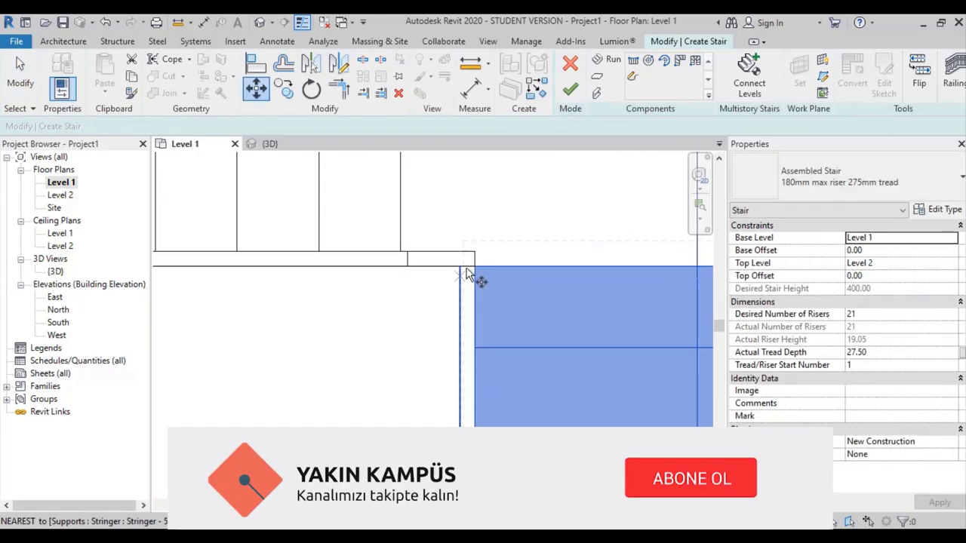
pyautogui.click(470, 264)
pyautogui.click(399, 254)
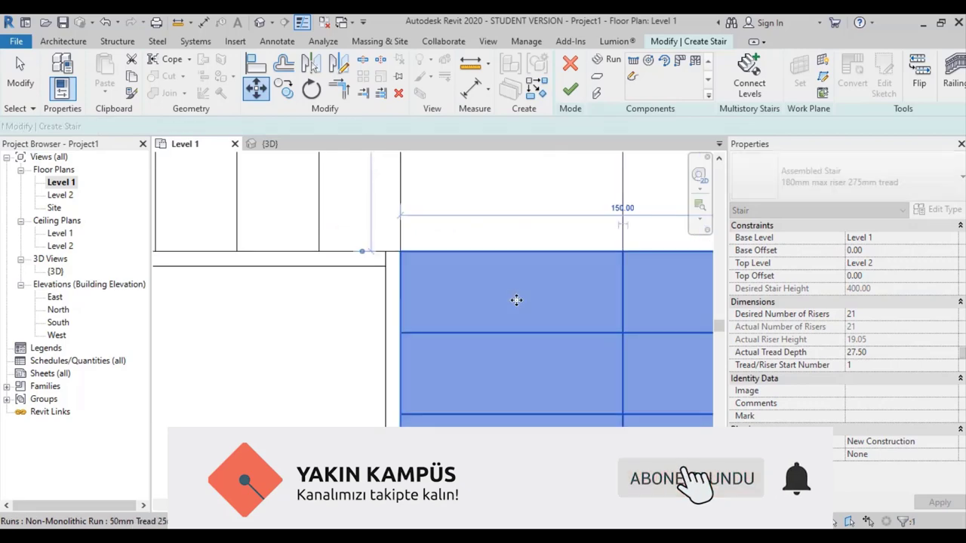
pyautogui.scroll(-2, 515, 298)
pyautogui.press('Escape')
pyautogui.scroll(-3, 516, 300)
pyautogui.moveTo(487, 370); pyautogui.dragTo(453, 314, button='middle')
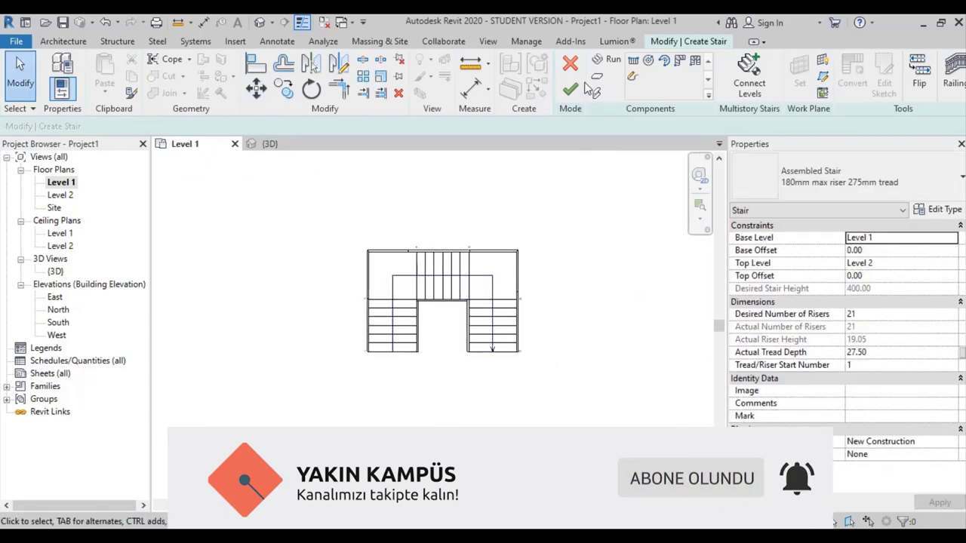
# Finish the stair, delete it and its railings in the 3D view, and return to Level 1.
pyautogui.click(571, 90)
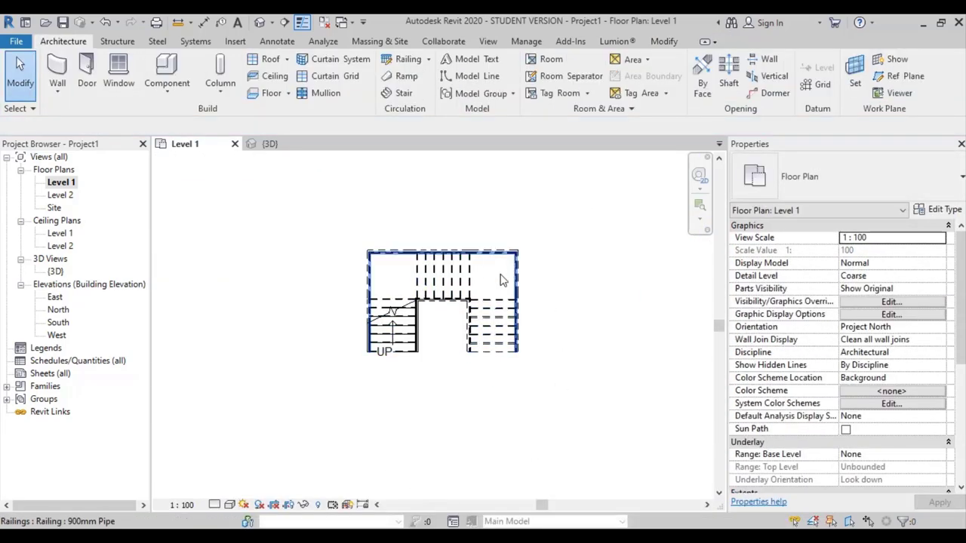
pyautogui.doubleClick(55, 271)
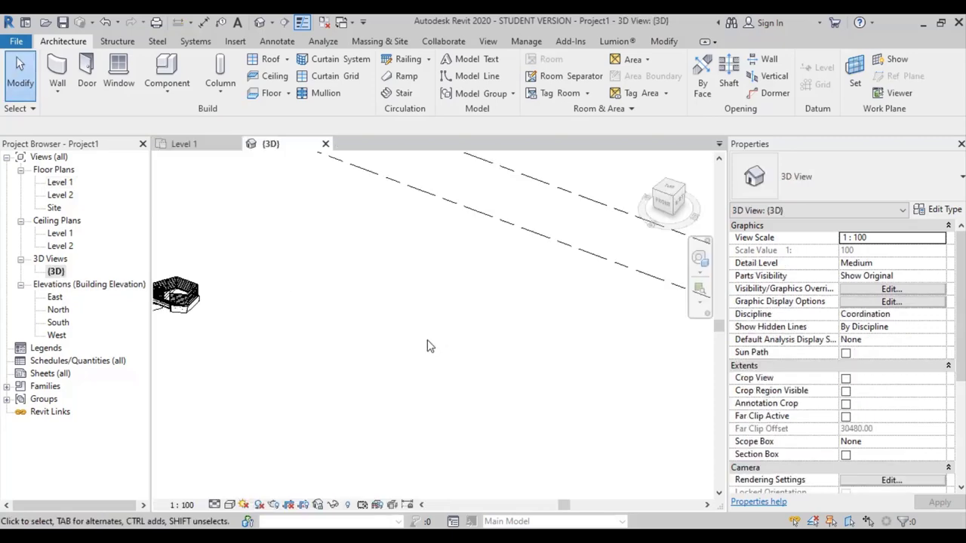
pyautogui.moveTo(427, 344); pyautogui.dragTo(371, 357, button='middle')
pyautogui.scroll(5, 371, 357)
pyautogui.moveTo(512, 446); pyautogui.dragTo(238, 234)
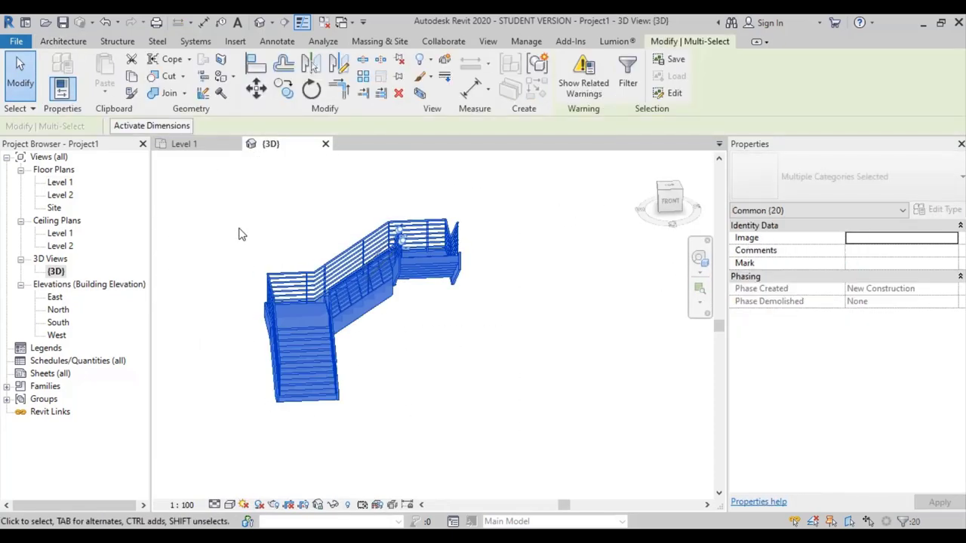
pyautogui.press('Delete')
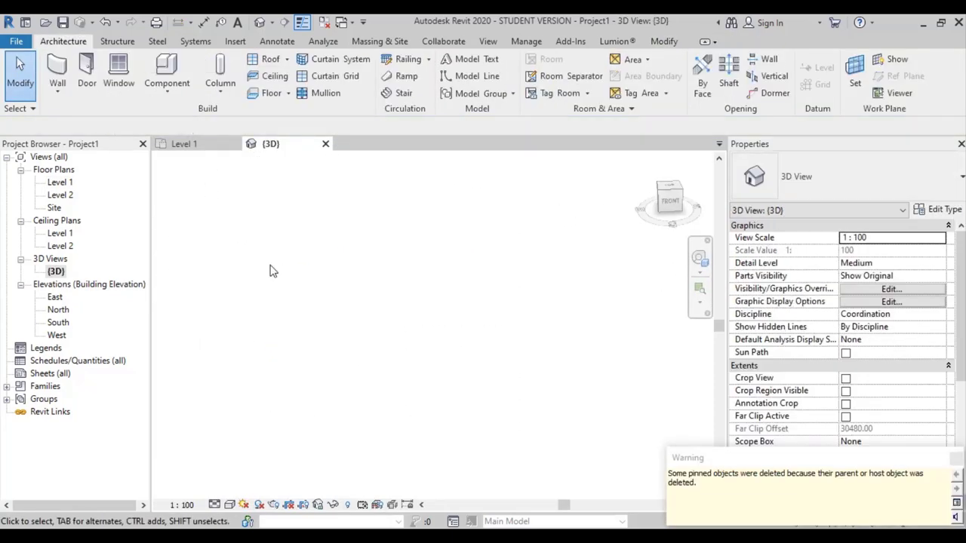
pyautogui.doubleClick(60, 182)
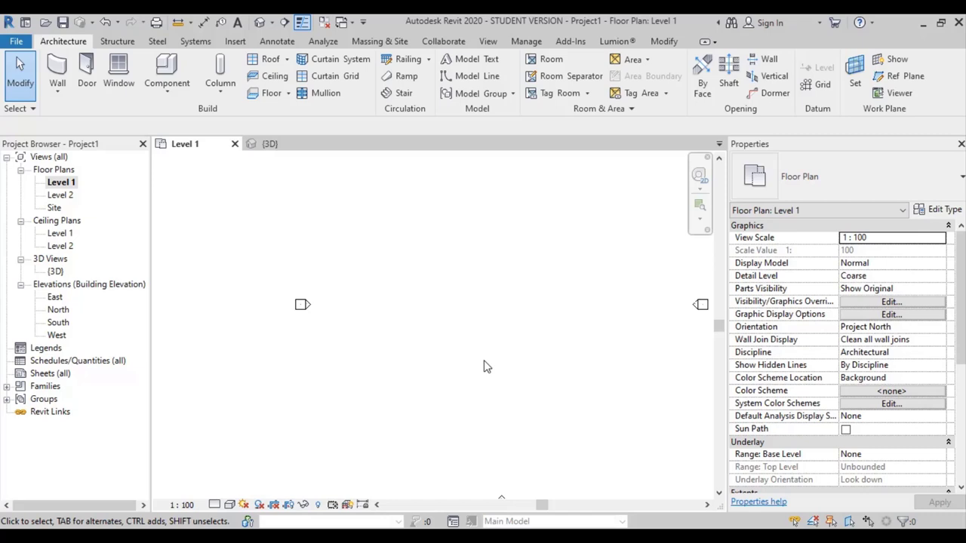
# Draw a vertical model line about 1300 long and a parallel line offset 150.
pyautogui.click(491, 79)
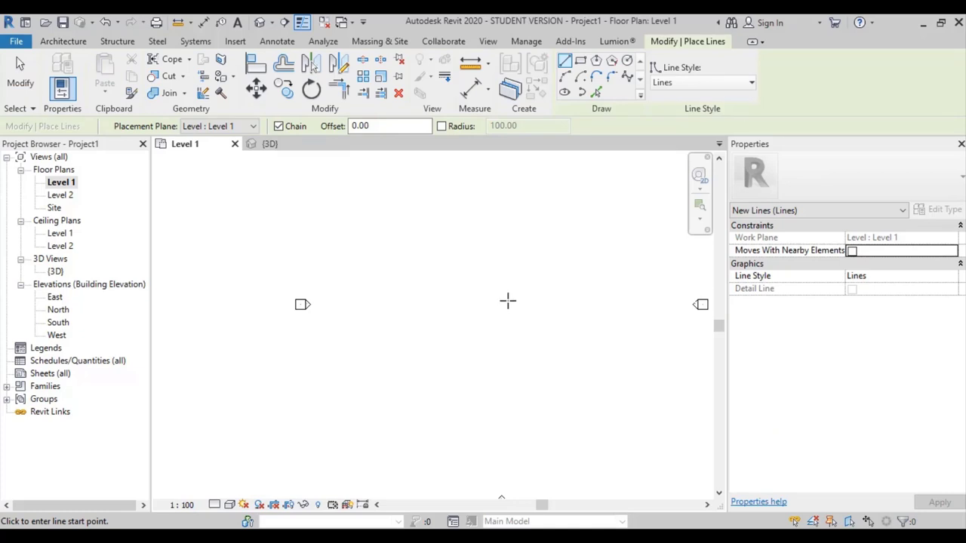
pyautogui.click(441, 377)
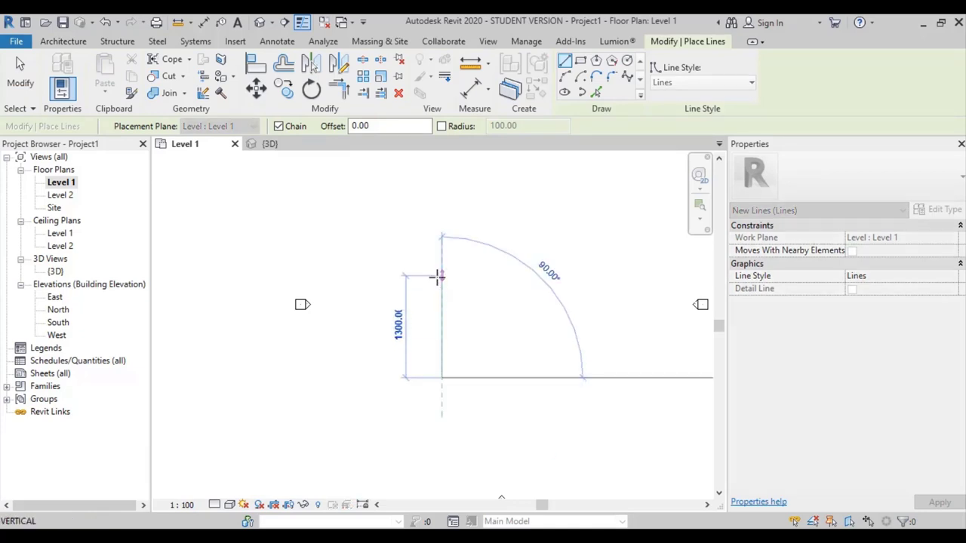
pyautogui.click(441, 275)
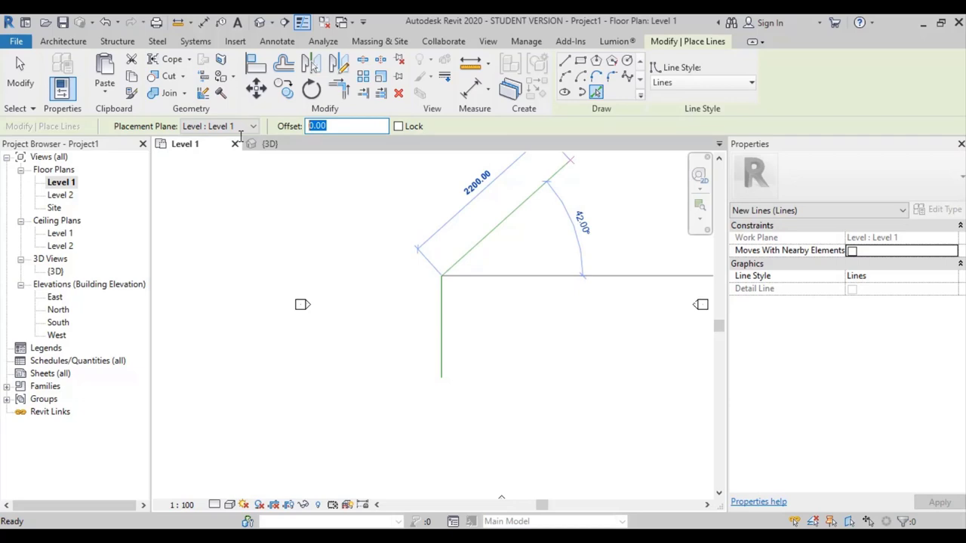
pyautogui.write('150')
pyautogui.press('Return')
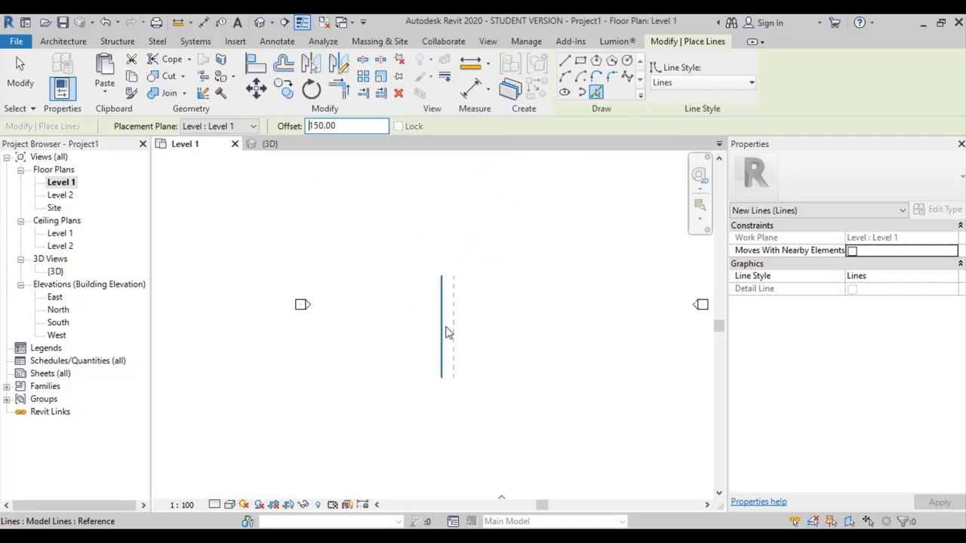
pyautogui.click(449, 332)
pyautogui.scroll(3, 453, 354)
pyautogui.scroll(5, 449, 340)
pyautogui.moveTo(446, 330); pyautogui.dragTo(420, 386, button='middle')
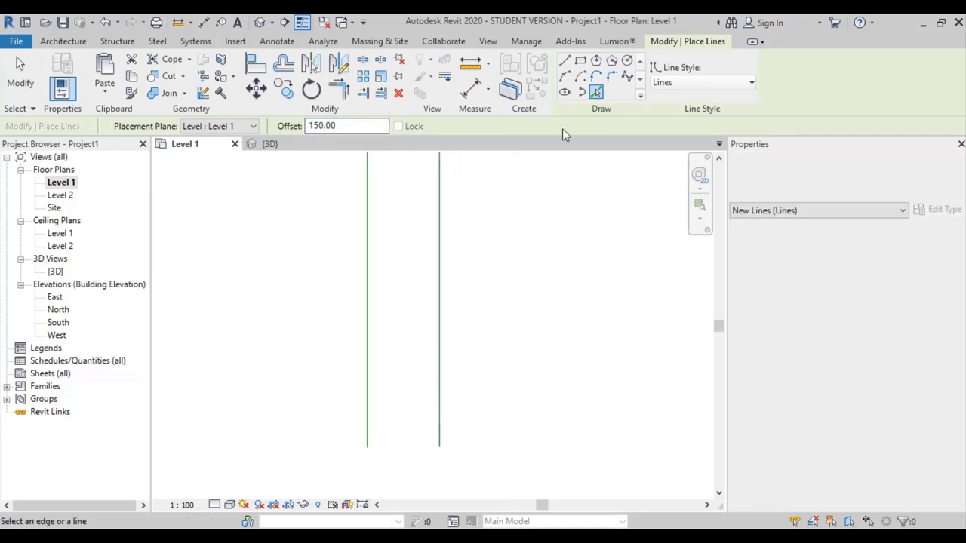
# Draw a slanted line beside the parallel lines, undoing the extra bottom closing lines.
pyautogui.click(565, 60)
pyautogui.click(348, 155)
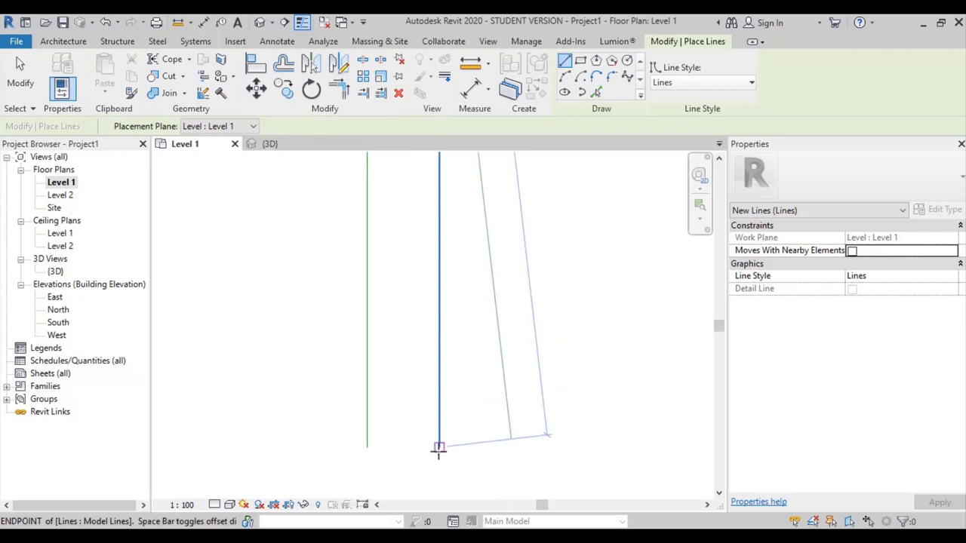
pyautogui.click(367, 446)
pyautogui.scroll(-1, 468, 433)
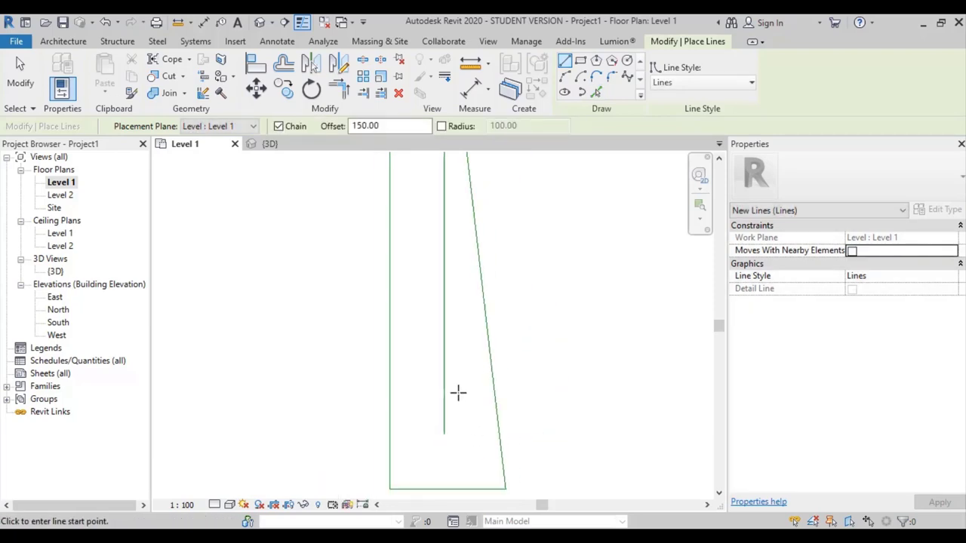
pyautogui.scroll(-1, 458, 392)
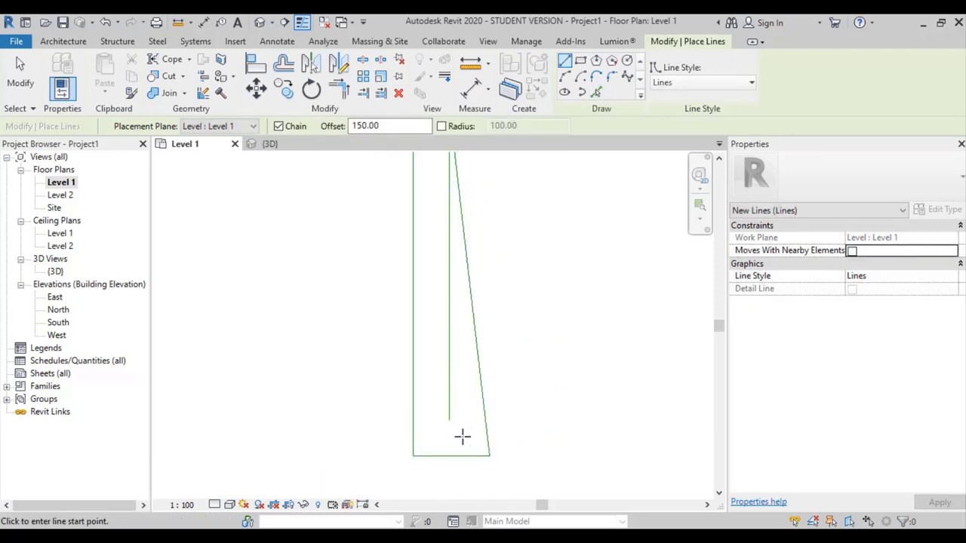
pyautogui.hotkey('ctrl', 'z')
pyautogui.scroll(2, 431, 189)
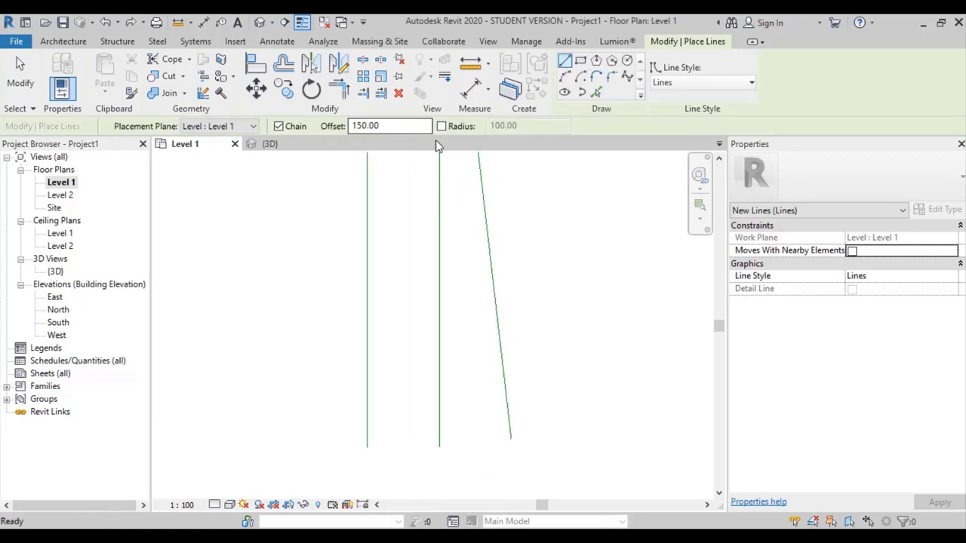
# Reset the offset to 0 and draw a bottom line joining the vertical lines' lower ends.
pyautogui.moveTo(415, 128); pyautogui.dragTo(330, 129)
pyautogui.write('0')
pyautogui.click(596, 92)
pyautogui.click(565, 61)
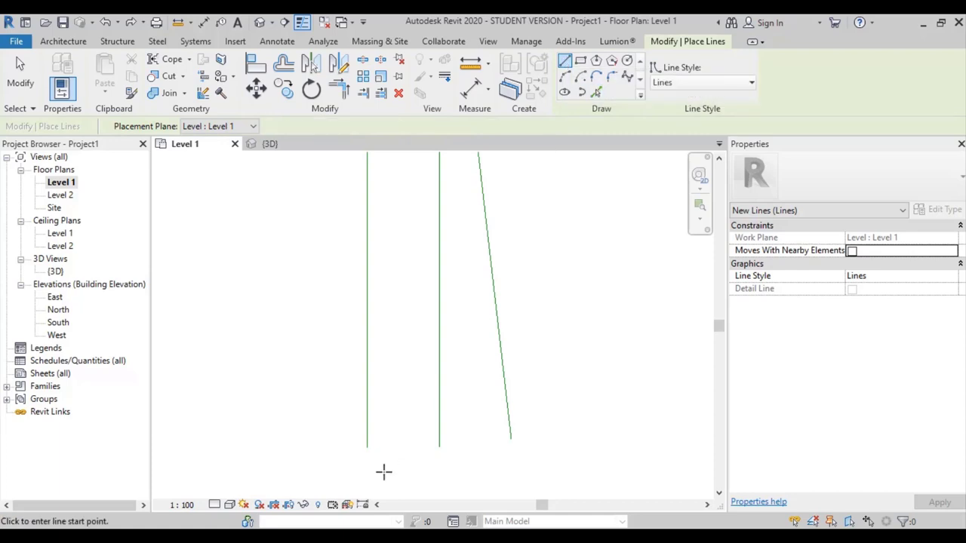
pyautogui.click(366, 447)
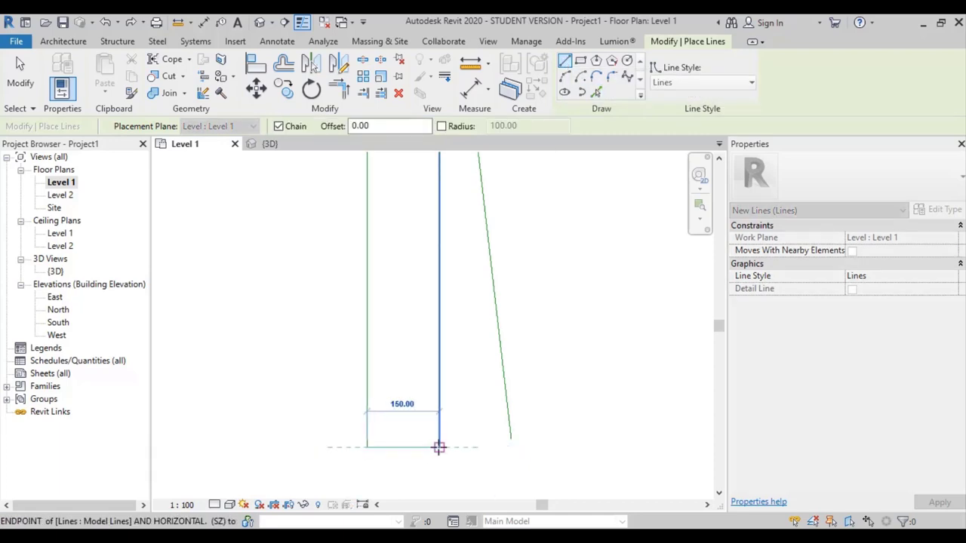
pyautogui.click(440, 448)
pyautogui.press('Escape')
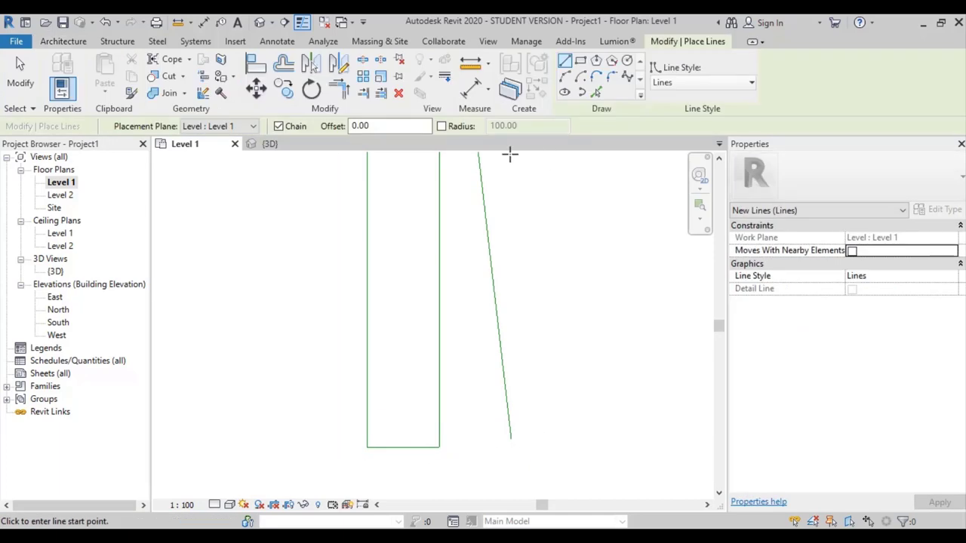
pyautogui.click(63, 41)
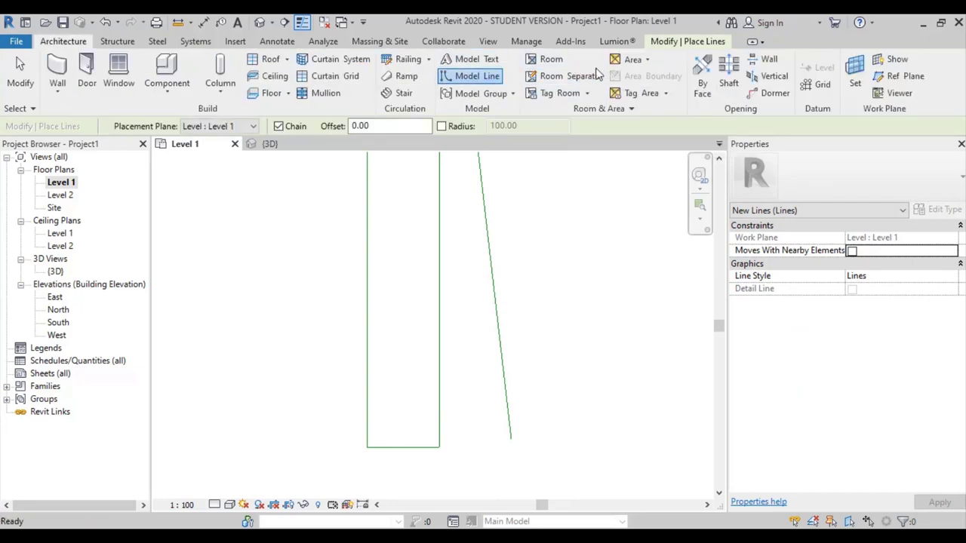
# Use Pick Lines with offset 30 to add three tread lines up from the bottom edge.
pyautogui.click(666, 43)
pyautogui.click(596, 91)
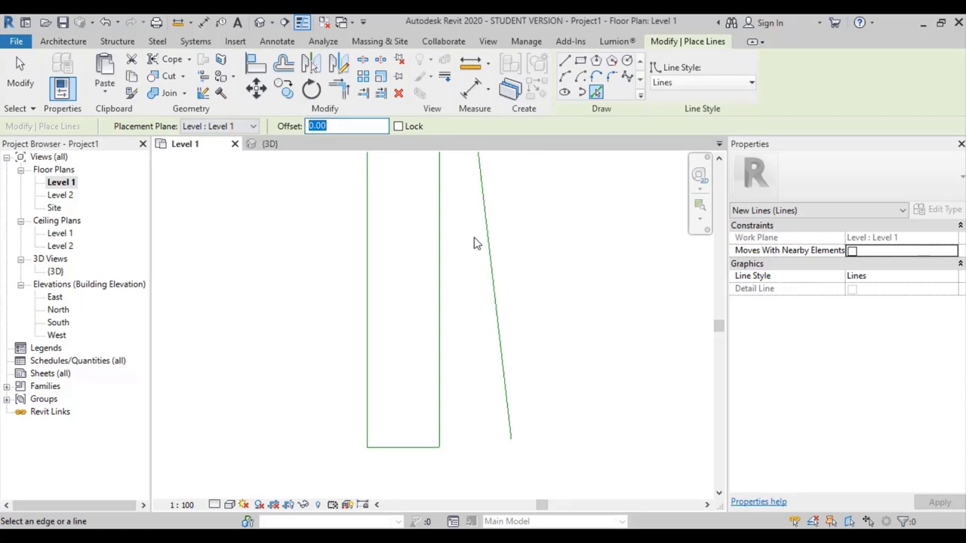
pyautogui.write('30')
pyautogui.click(427, 444)
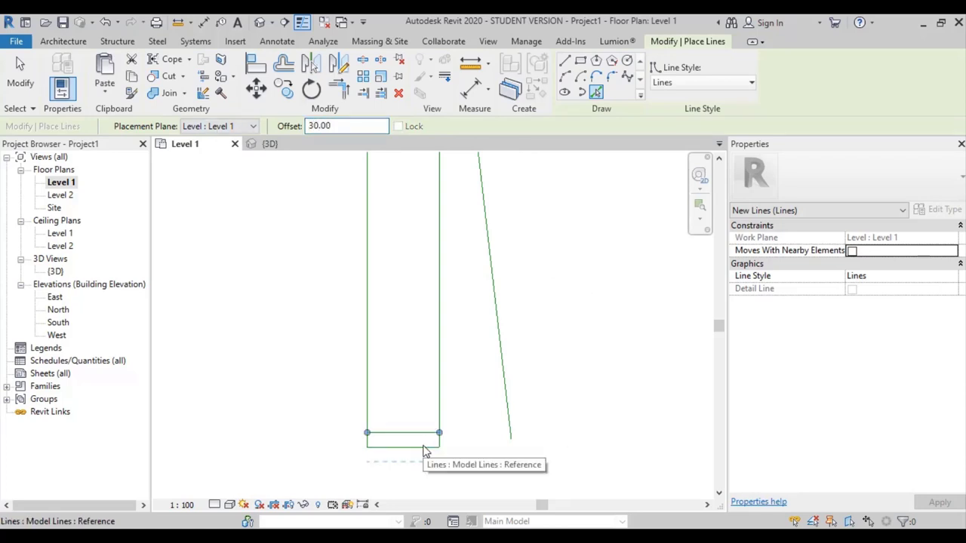
pyautogui.click(409, 432)
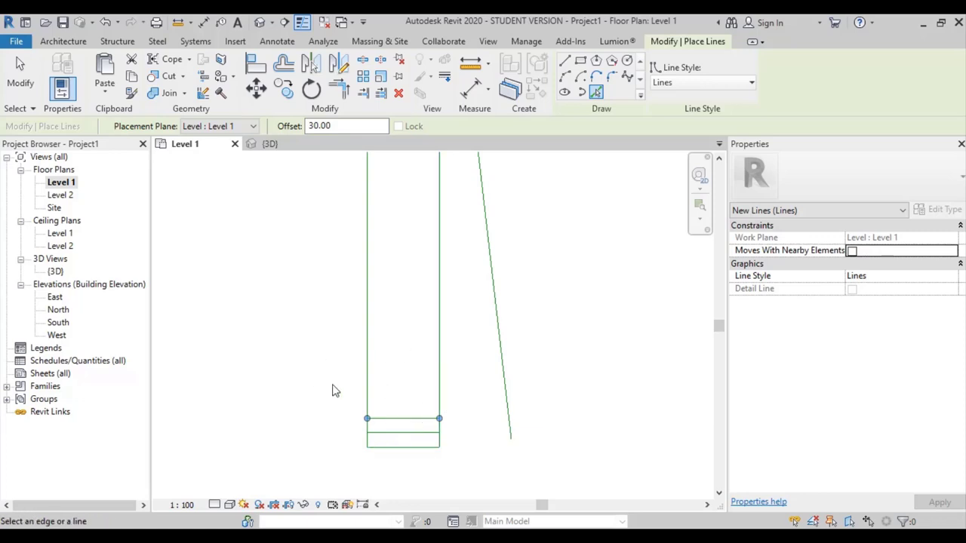
pyautogui.click(400, 420)
pyautogui.scroll(-2, 508, 375)
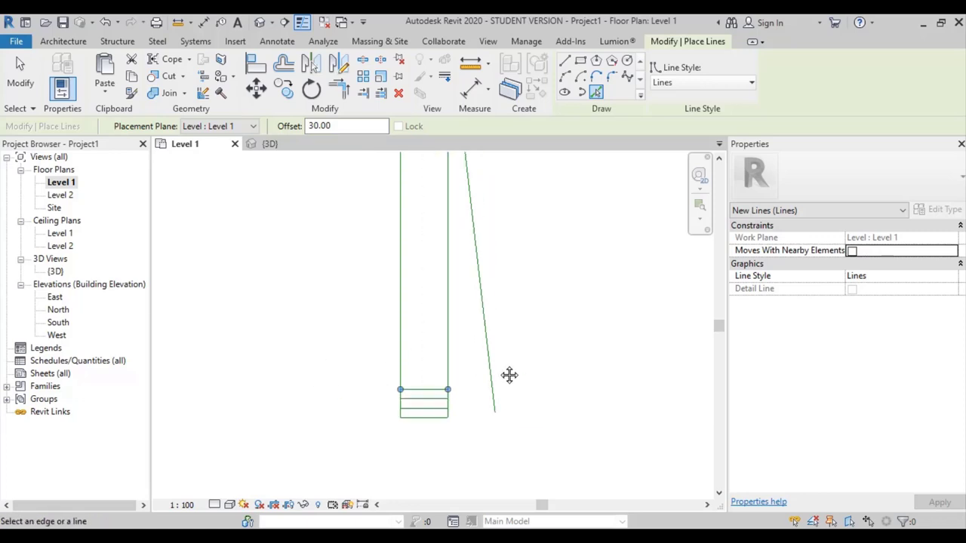
# Delete the slanted model line.
pyautogui.press('Escape')
pyautogui.press('Escape')
pyautogui.click(500, 420)
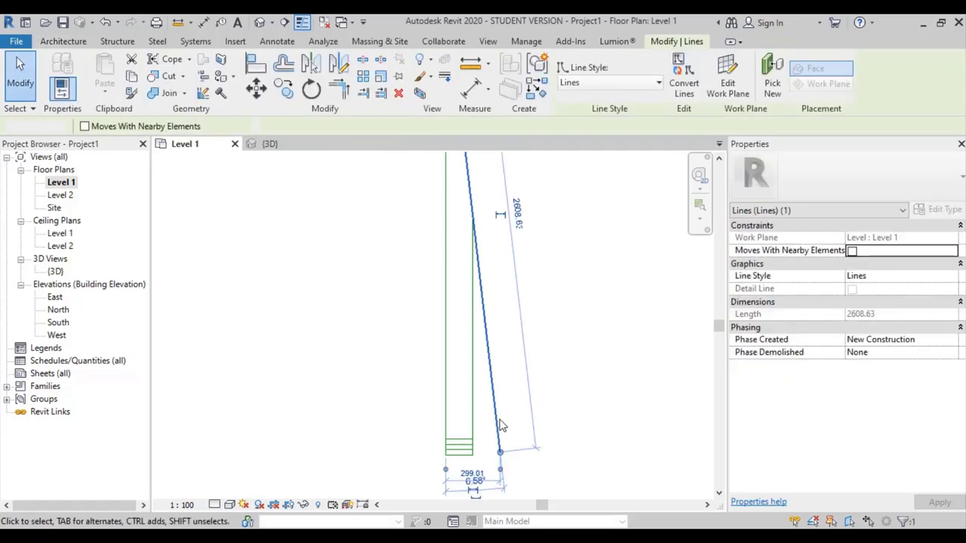
pyautogui.press('Delete')
# Resume Pick Lines at offset 30 and add four more tread lines to fill the run.
pyautogui.press('l')
pyautogui.press('i')
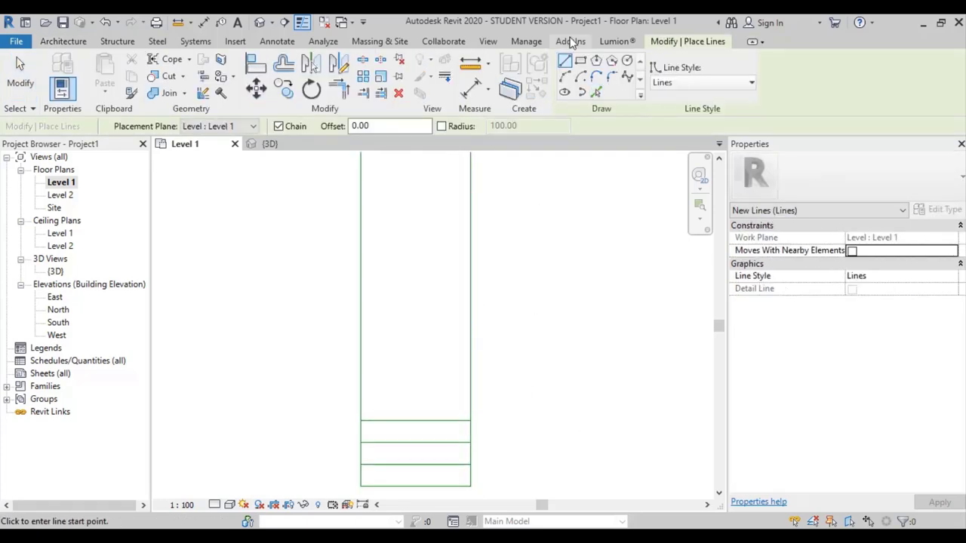
pyautogui.click(596, 92)
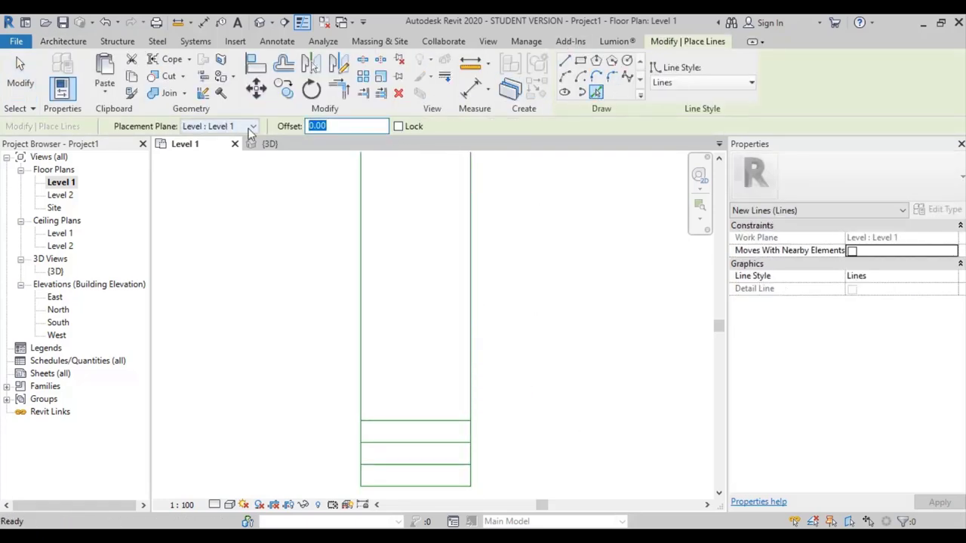
pyautogui.write('30')
pyautogui.press('Return')
pyautogui.moveTo(551, 323); pyautogui.dragTo(368, 295, button='middle')
pyautogui.scroll(-1, 368, 294)
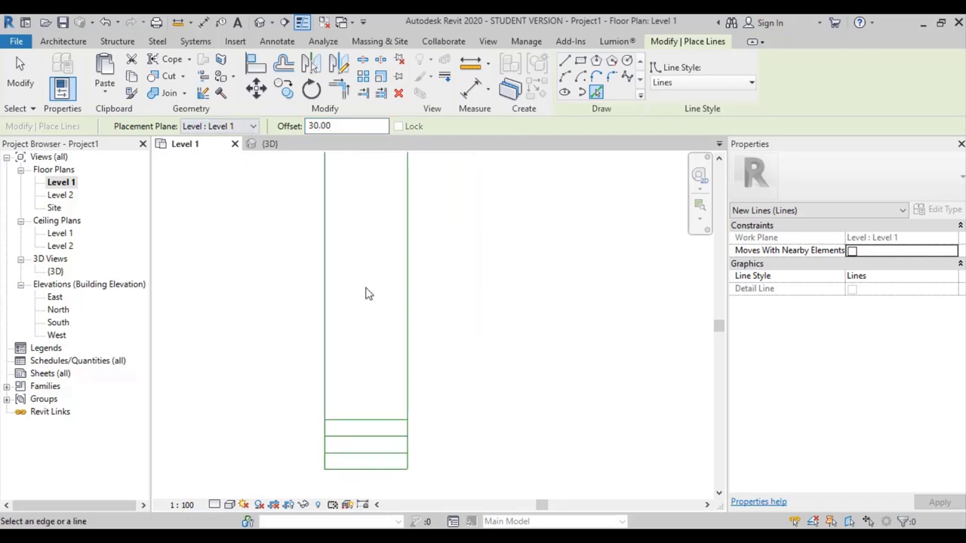
pyautogui.scroll(-1, 478, 437)
pyautogui.moveTo(480, 411); pyautogui.dragTo(445, 440, button='middle')
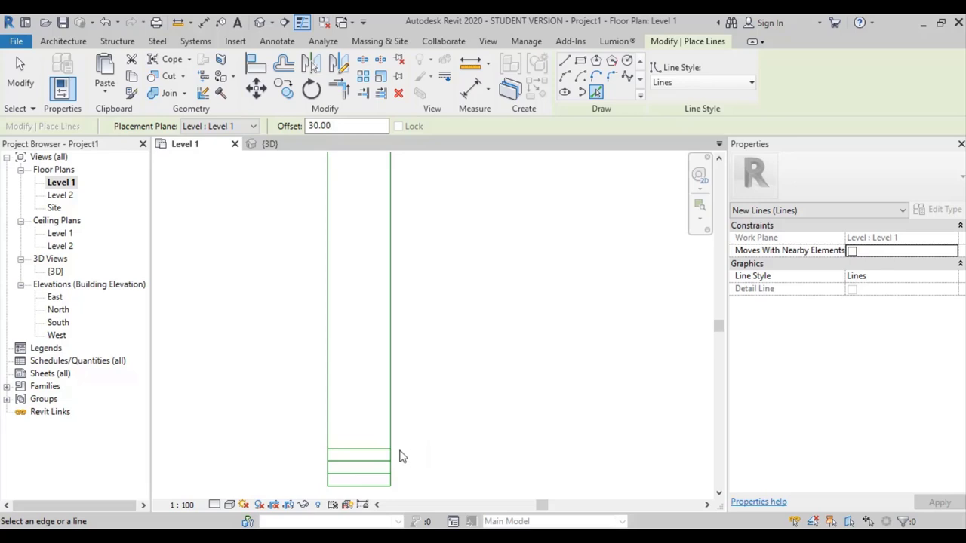
pyautogui.click(378, 443)
pyautogui.click(377, 430)
pyautogui.click(380, 415)
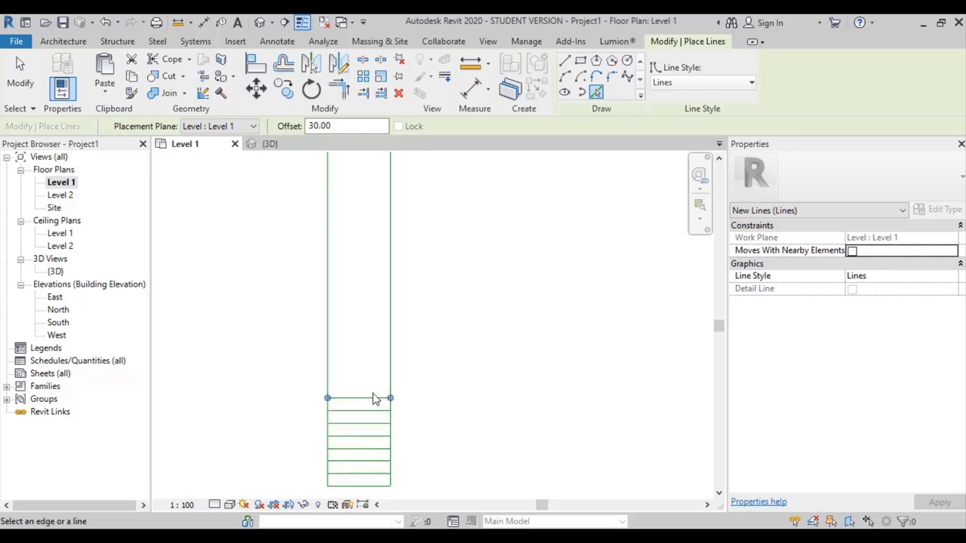
pyautogui.click(372, 397)
pyautogui.press('Escape')
pyautogui.press('Escape')
pyautogui.scroll(-2, 411, 385)
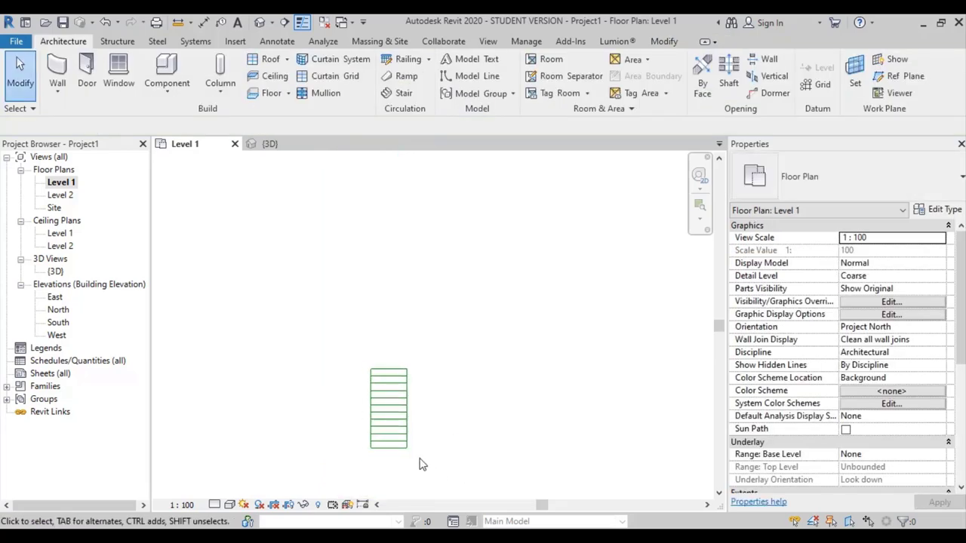
pyautogui.scroll(2, 448, 445)
pyautogui.moveTo(434, 472); pyautogui.dragTo(281, 262)
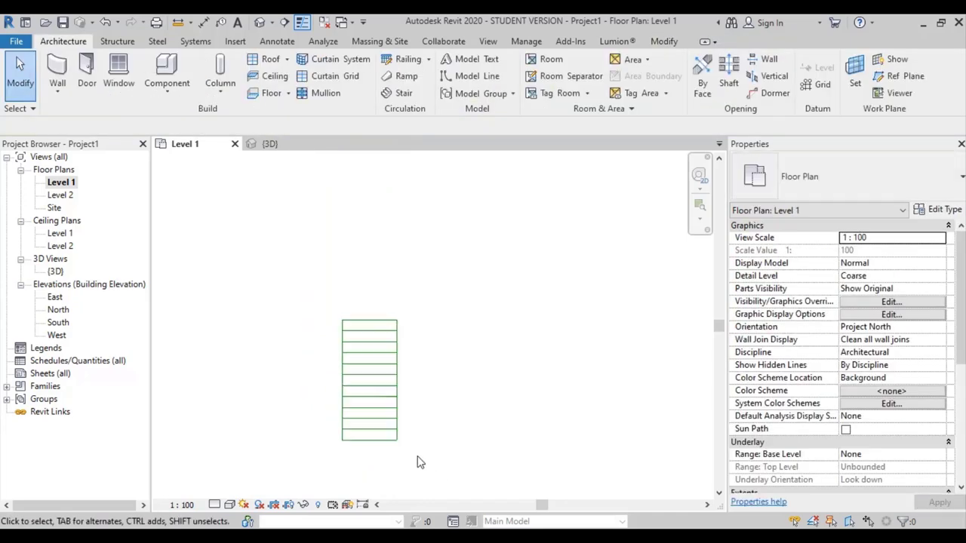
# Copy the tread-lined run 200 to the right from its top-left corner as a second run.
pyautogui.moveTo(436, 460); pyautogui.dragTo(282, 262)
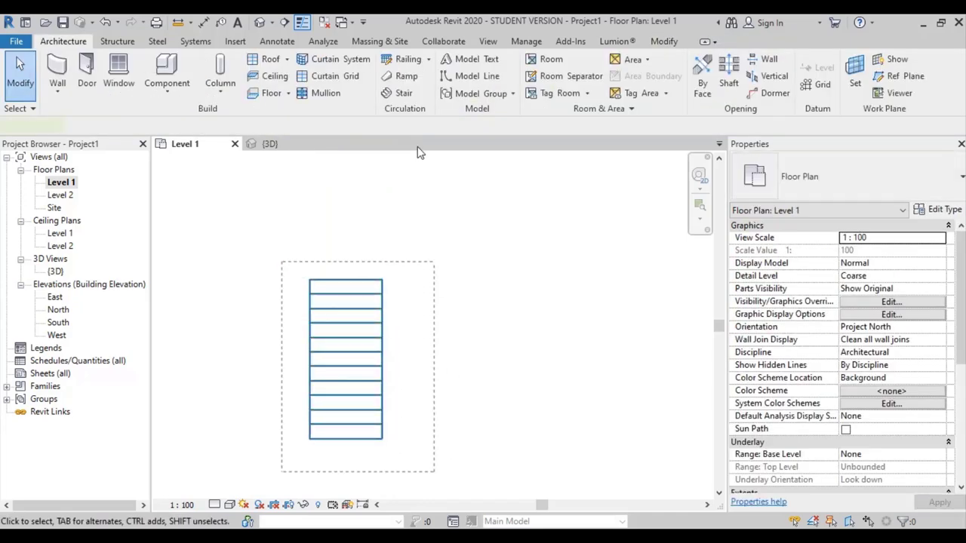
pyautogui.click(284, 89)
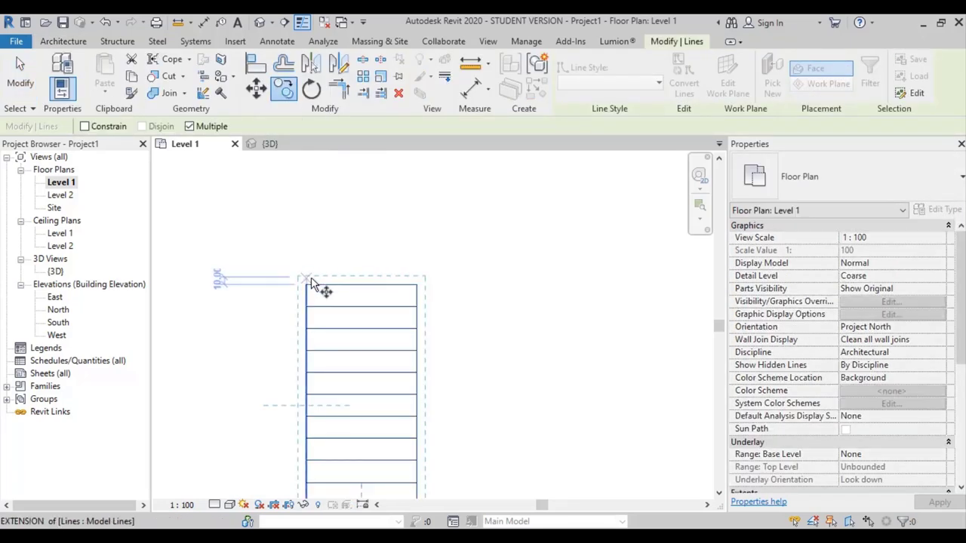
pyautogui.scroll(2, 310, 286)
pyautogui.click(306, 285)
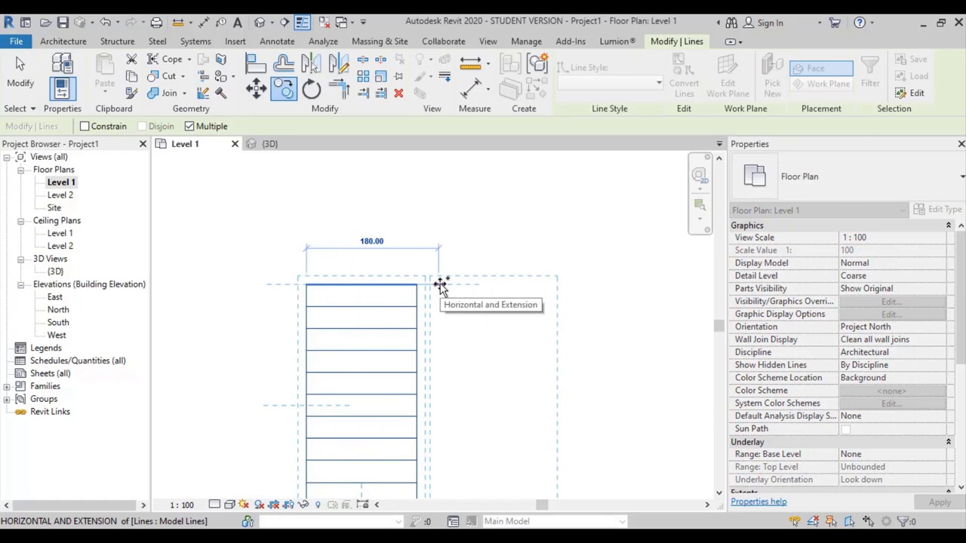
pyautogui.write('200')
pyautogui.press('Return')
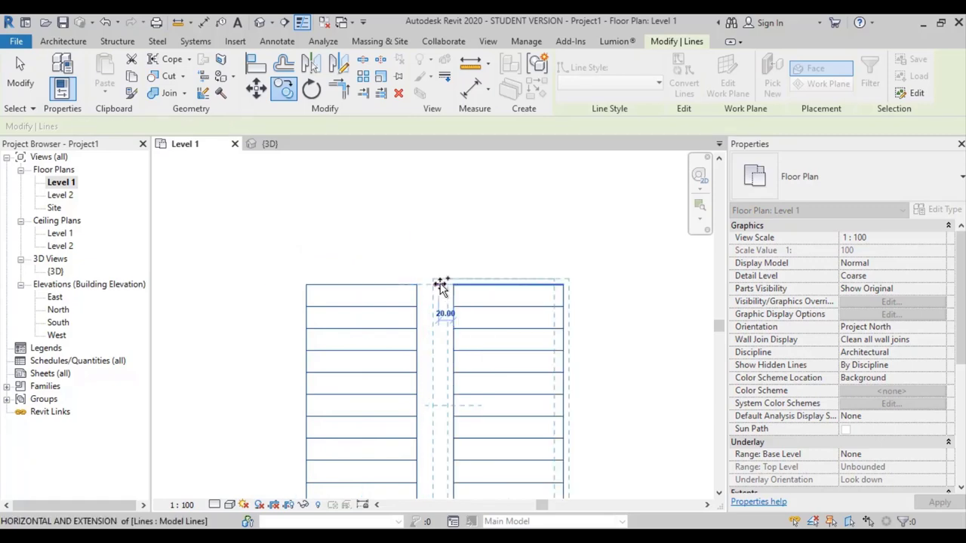
pyautogui.scroll(-2, 528, 291)
pyautogui.press('Escape')
pyautogui.press('Escape')
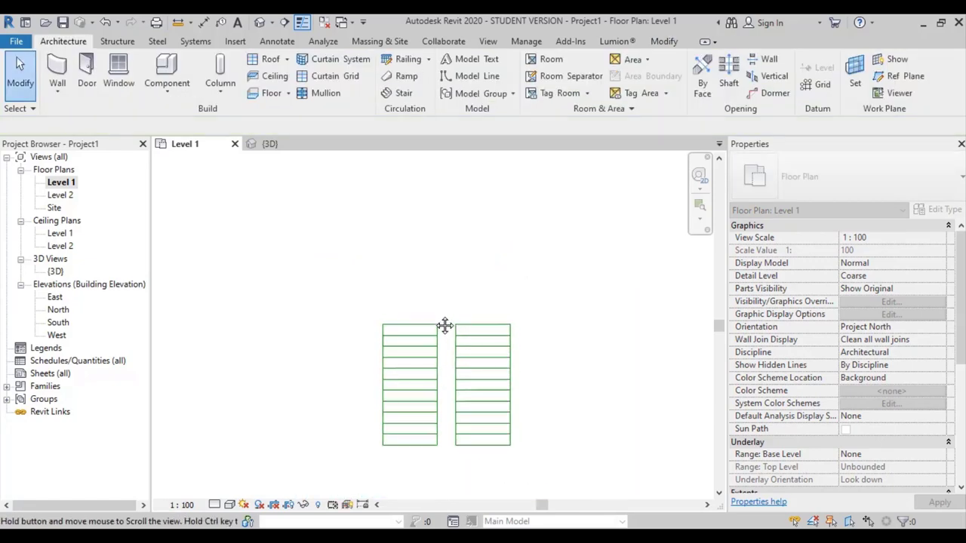
pyautogui.scroll(-1, 444, 325)
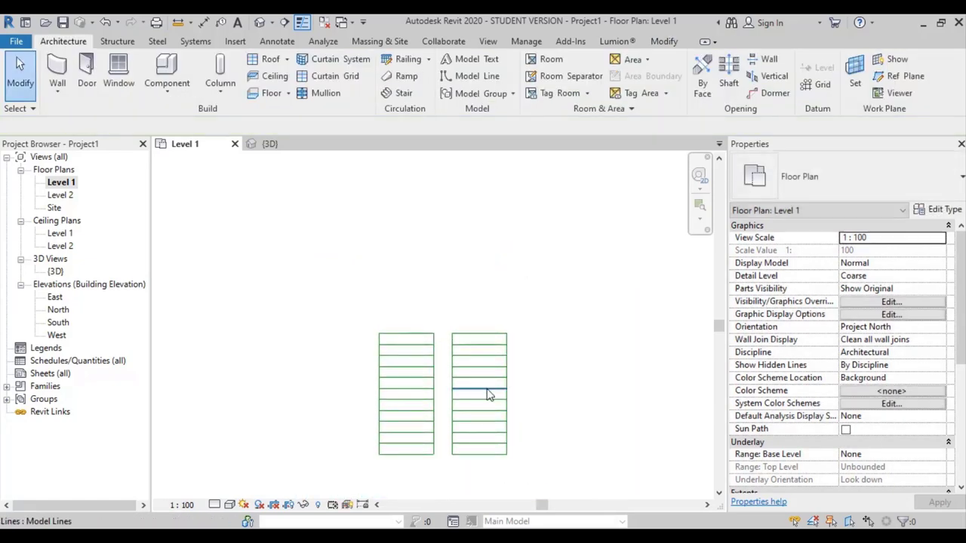
# Draw a large semicircular arc spanning both runs' outer corners as the landing.
pyautogui.click(477, 76)
pyautogui.press('l')
pyautogui.press('i')
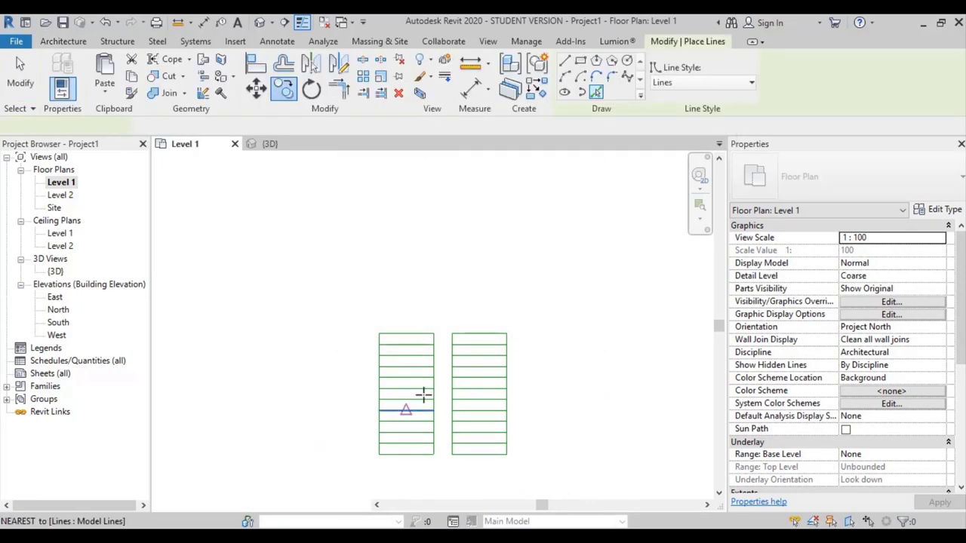
pyautogui.scroll(1, 436, 368)
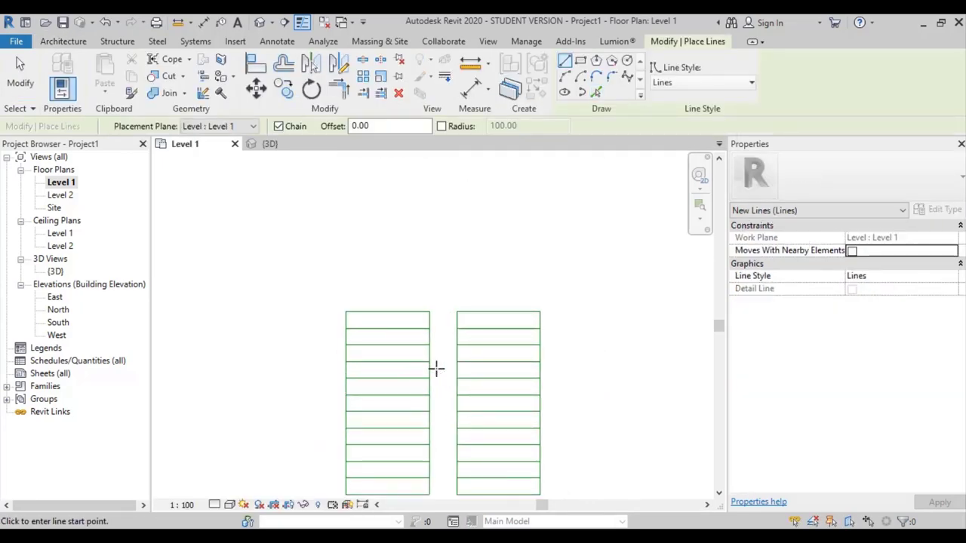
pyautogui.click(346, 311)
pyautogui.click(541, 310)
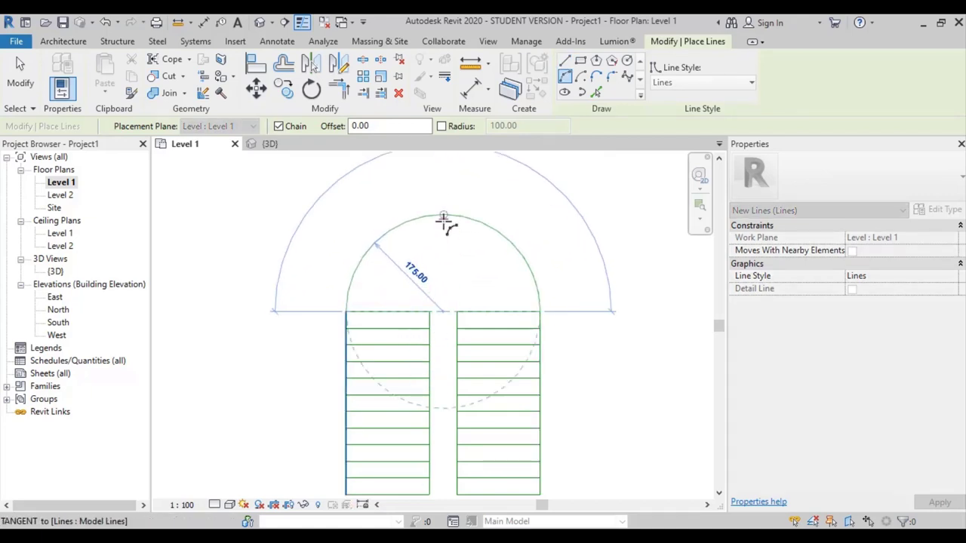
pyautogui.click(445, 217)
pyautogui.scroll(1, 459, 287)
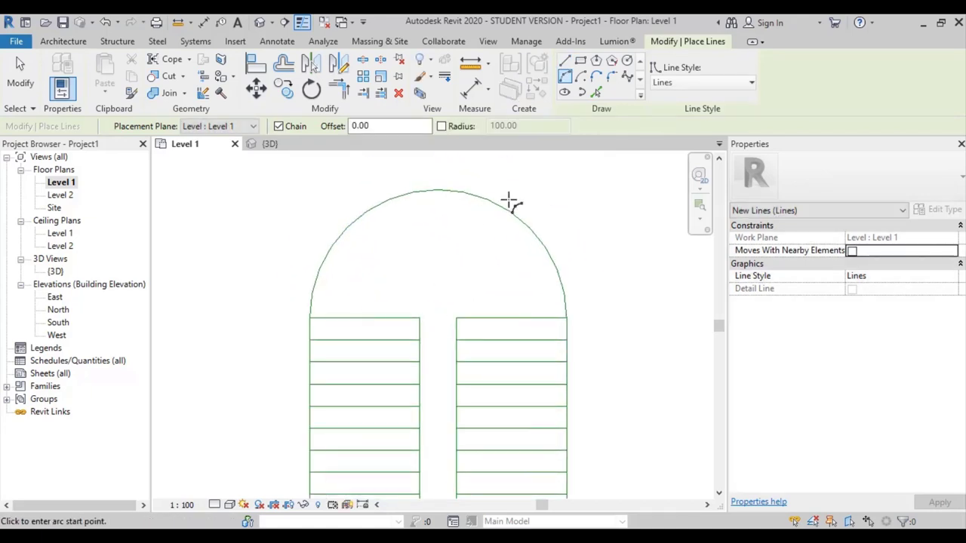
# Join the runs' inner corners with a small half-circle arc.
pyautogui.click(421, 318)
pyautogui.click(456, 318)
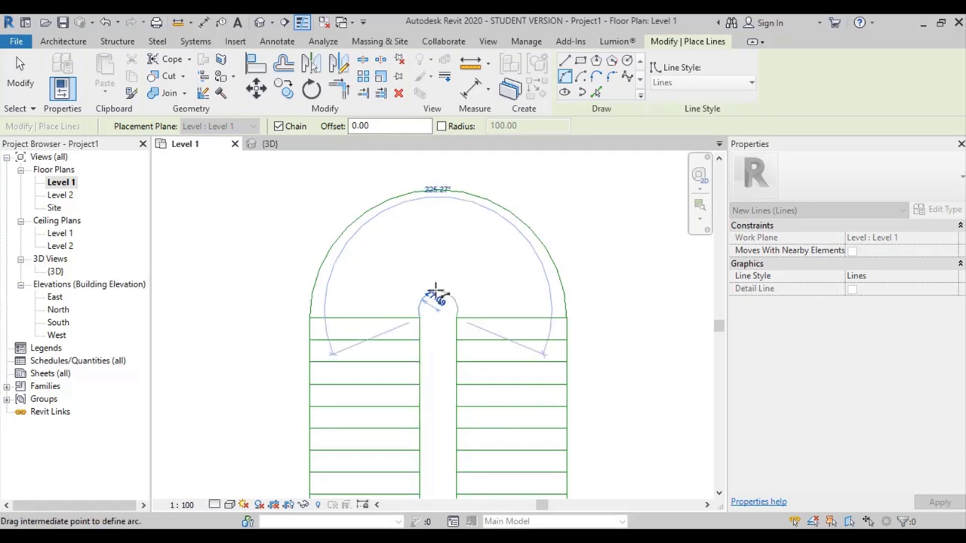
pyautogui.click(437, 302)
pyautogui.press('Escape')
pyautogui.press('Escape')
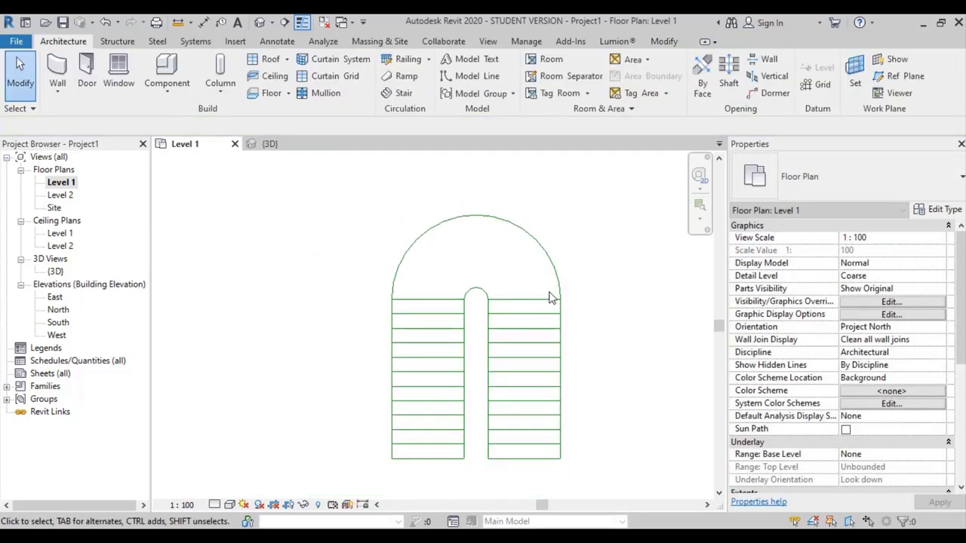
pyautogui.scroll(-2, 559, 315)
pyautogui.scroll(-1, 596, 292)
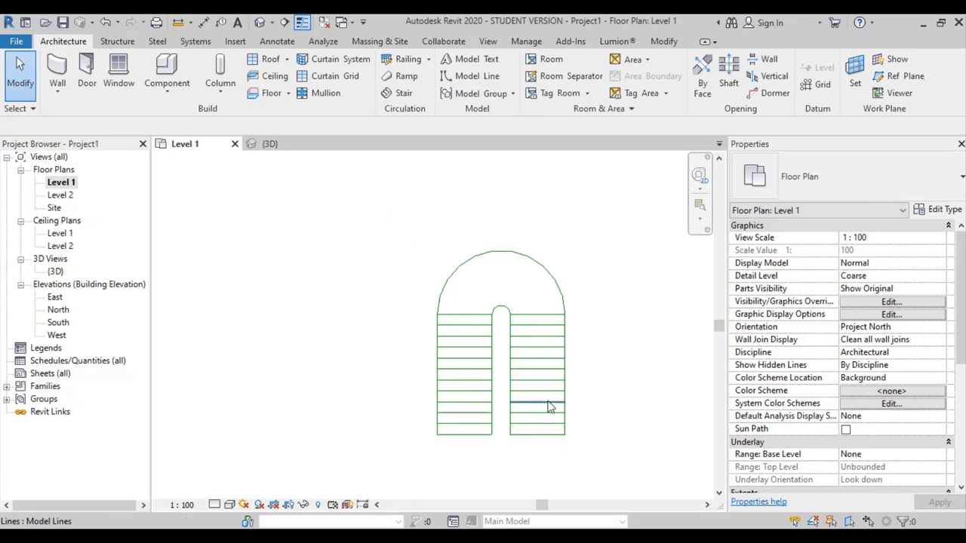
pyautogui.scroll(1, 594, 413)
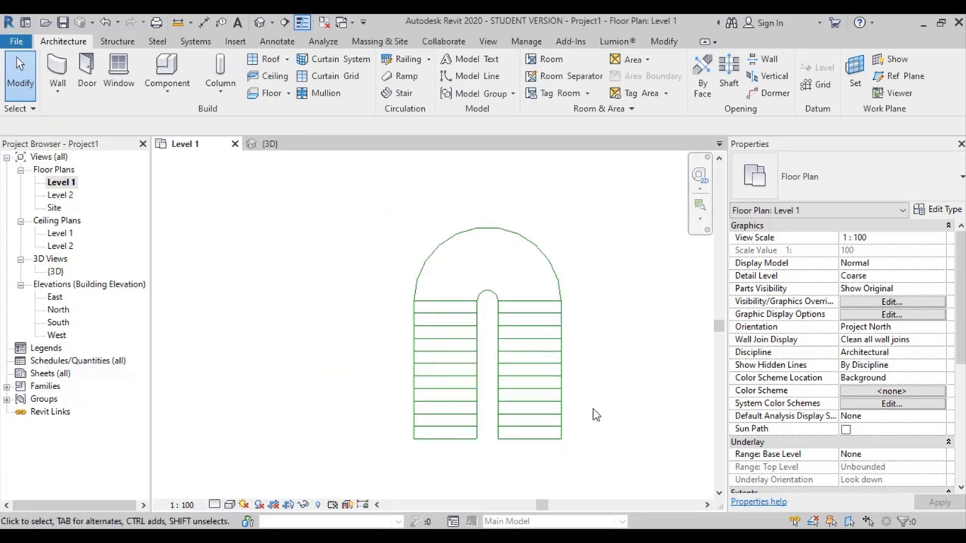
pyautogui.scroll(2, 542, 442)
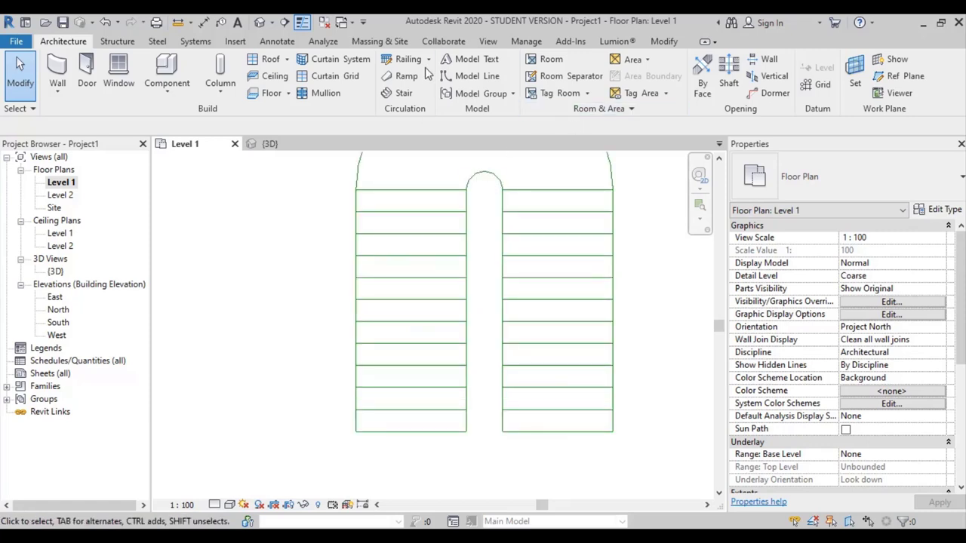
pyautogui.click(468, 78)
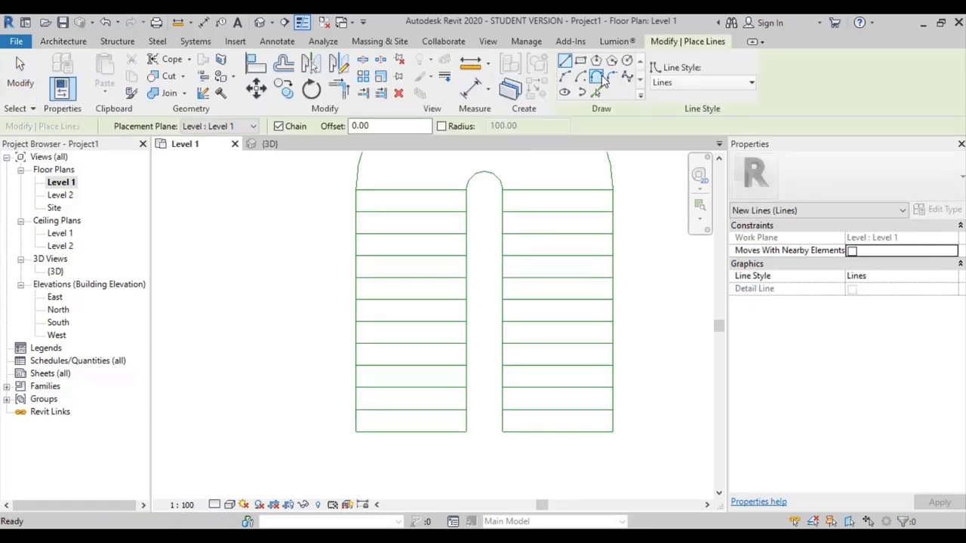
# Draw a shallow arc bowing below the left flight's bottom corners.
pyautogui.click(355, 432)
pyautogui.click(461, 432)
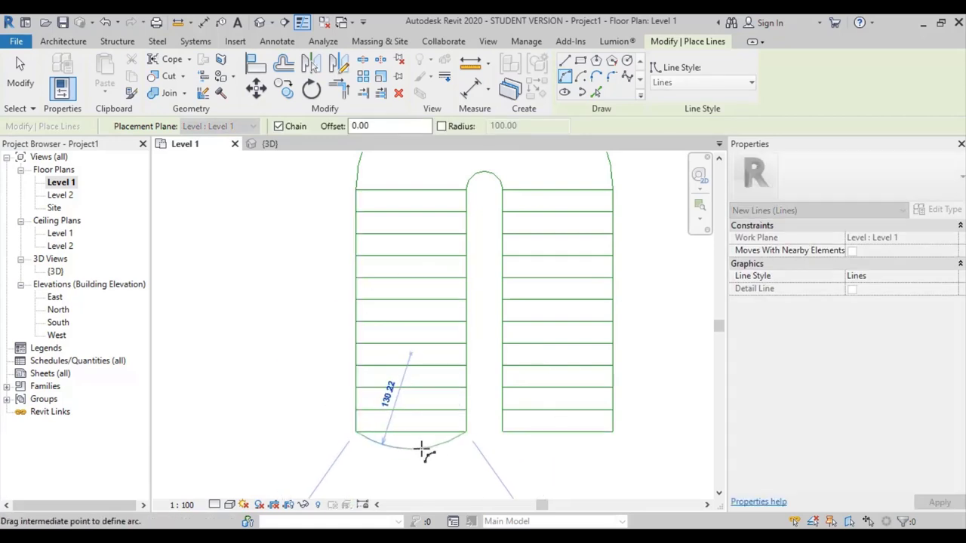
pyautogui.click(424, 449)
pyautogui.press('Escape')
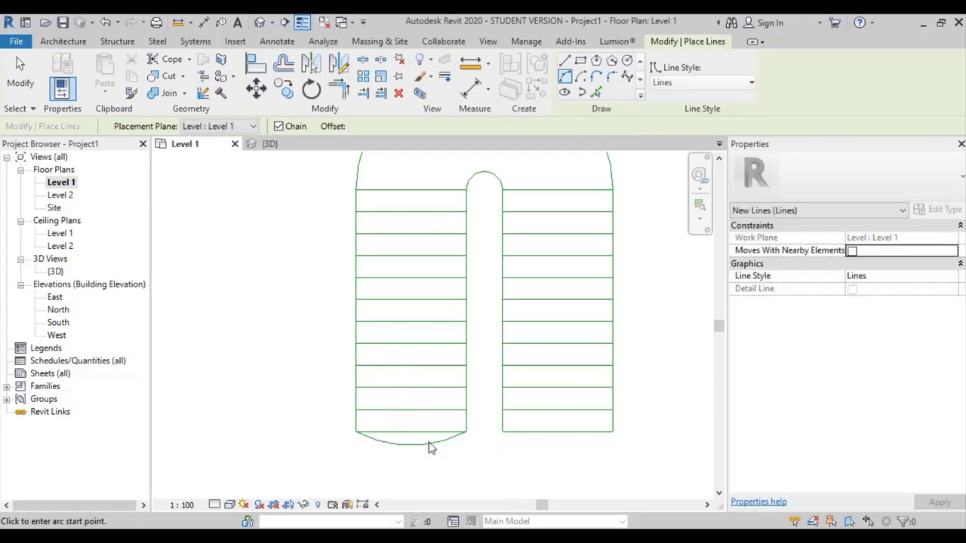
pyautogui.press('Escape')
# Mirror the bottom arc across an axis drawn down the stair centre onto the right flight.
pyautogui.click(428, 444)
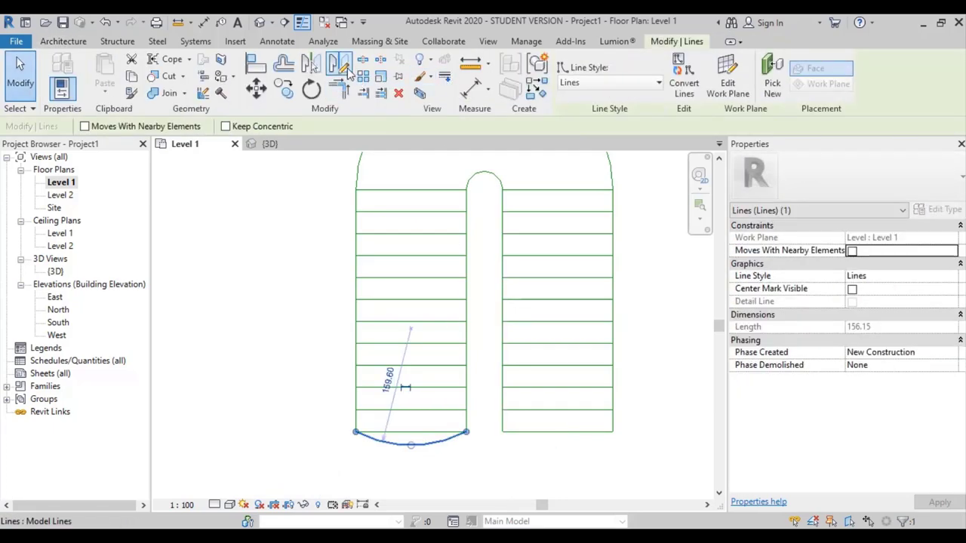
pyautogui.click(349, 69)
pyautogui.scroll(-3, 574, 264)
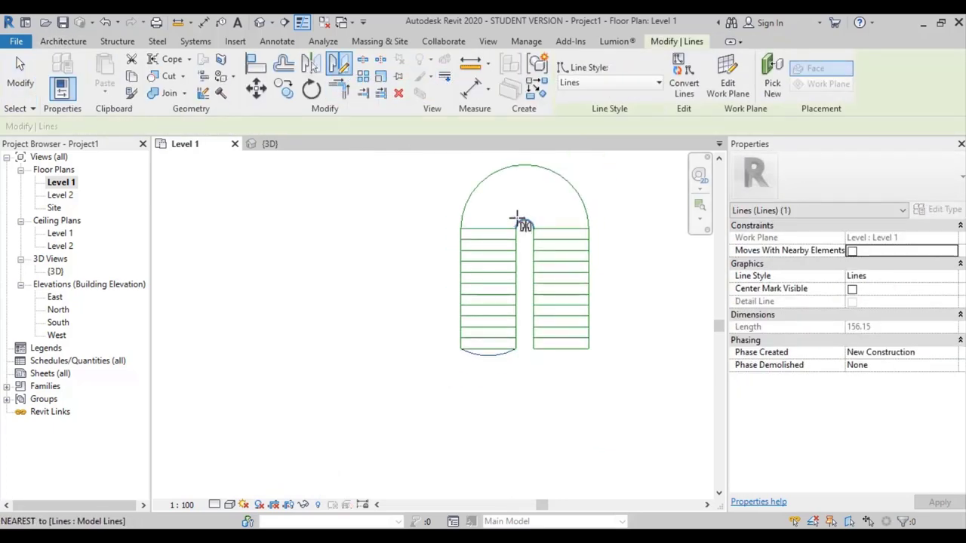
pyautogui.click(524, 223)
pyautogui.click(537, 400)
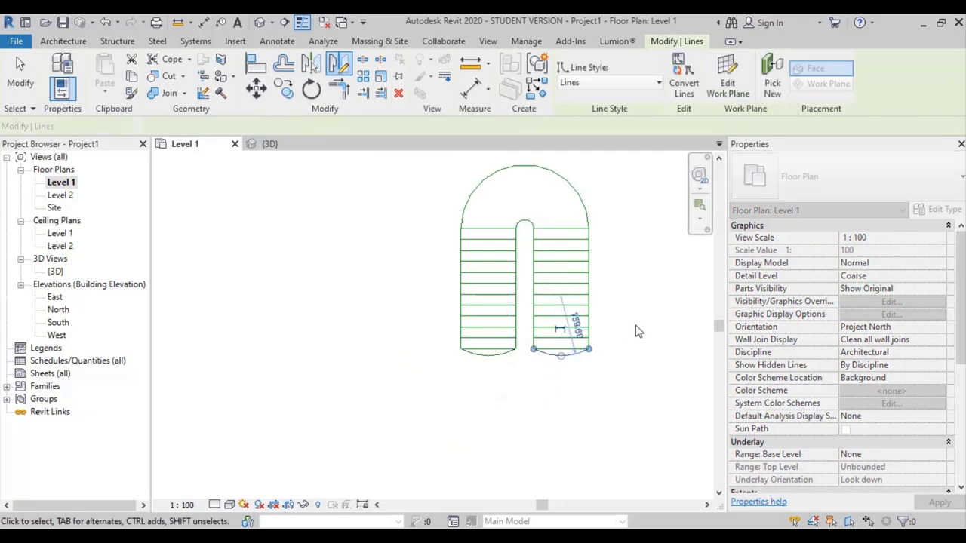
pyautogui.press('Escape')
pyautogui.scroll(3, 551, 351)
pyautogui.press('Escape')
pyautogui.click(451, 345)
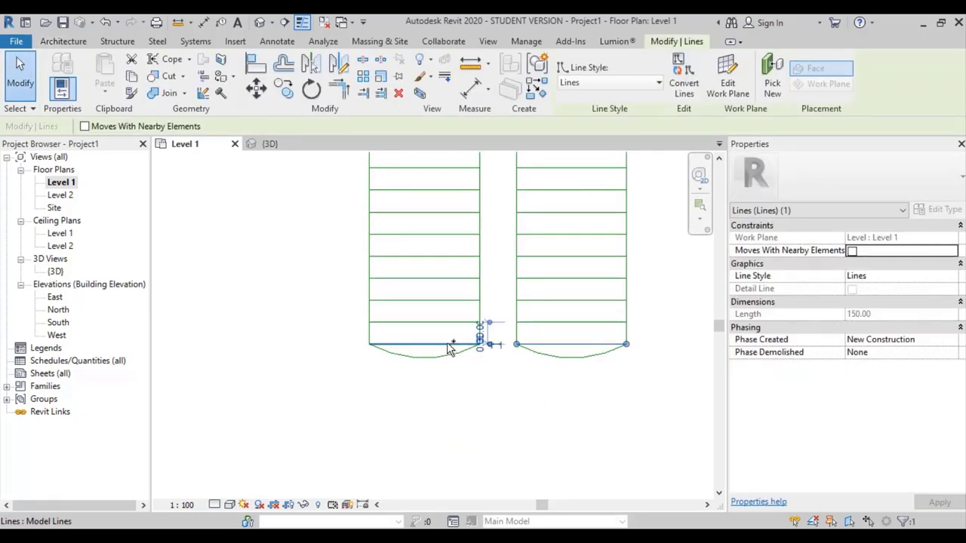
pyautogui.click(636, 355)
pyautogui.scroll(-3, 637, 356)
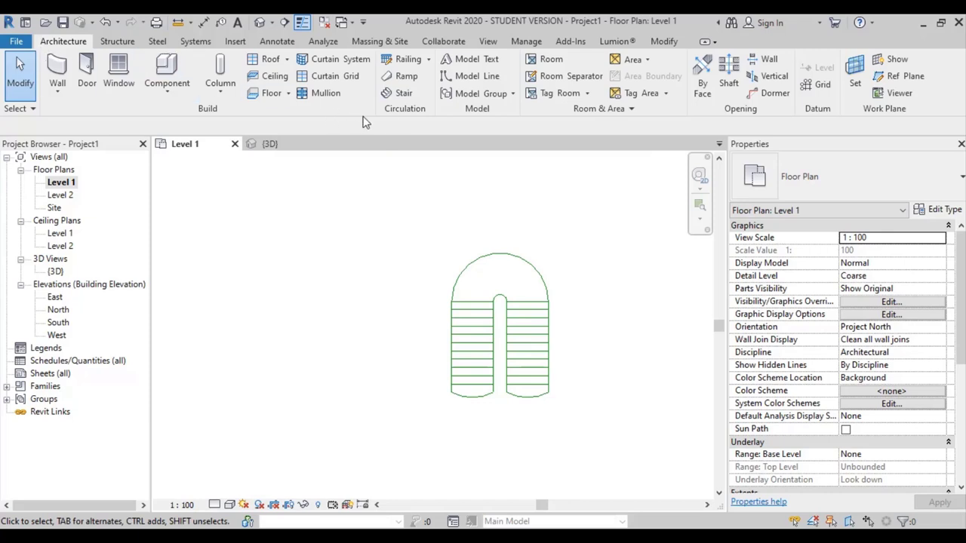
# Start a new stair with 24 desired risers and 30.00 actual tread depth, switching to Create Sketch.
pyautogui.click(390, 100)
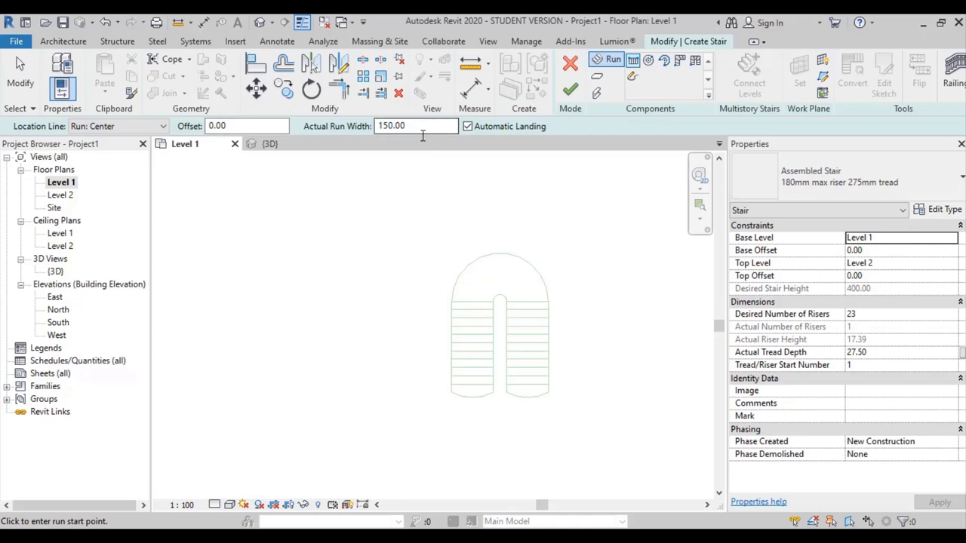
pyautogui.click(911, 313)
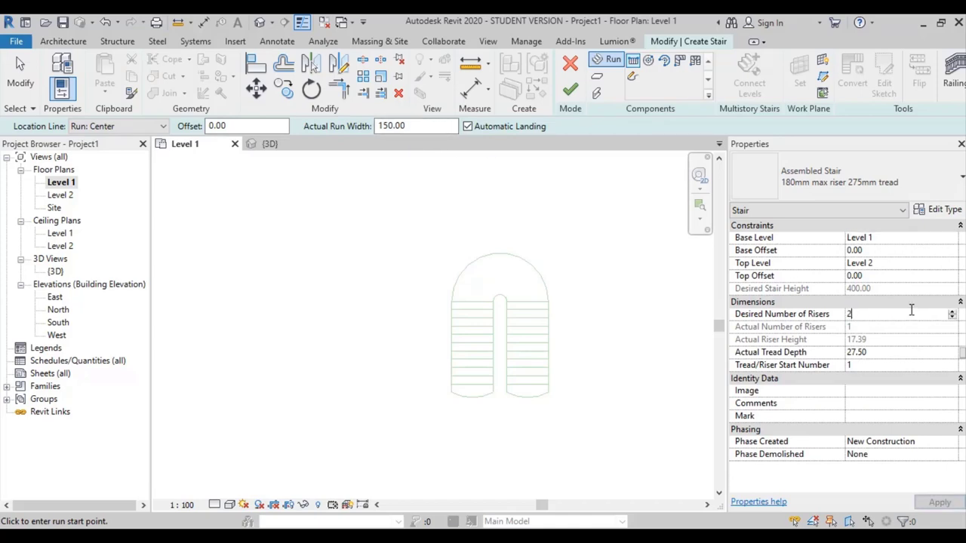
pyautogui.write('4')
pyautogui.click(880, 356)
pyautogui.write('30')
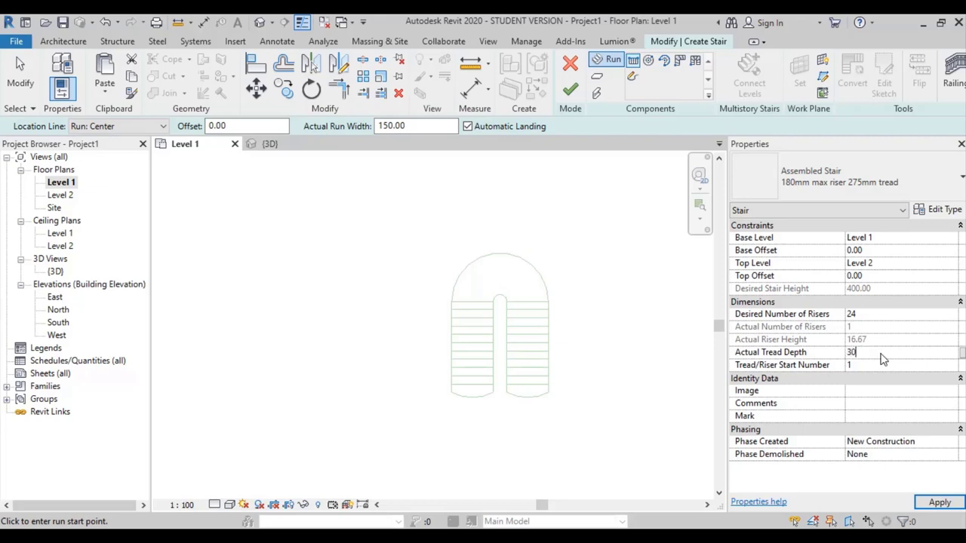
pyautogui.press('Return')
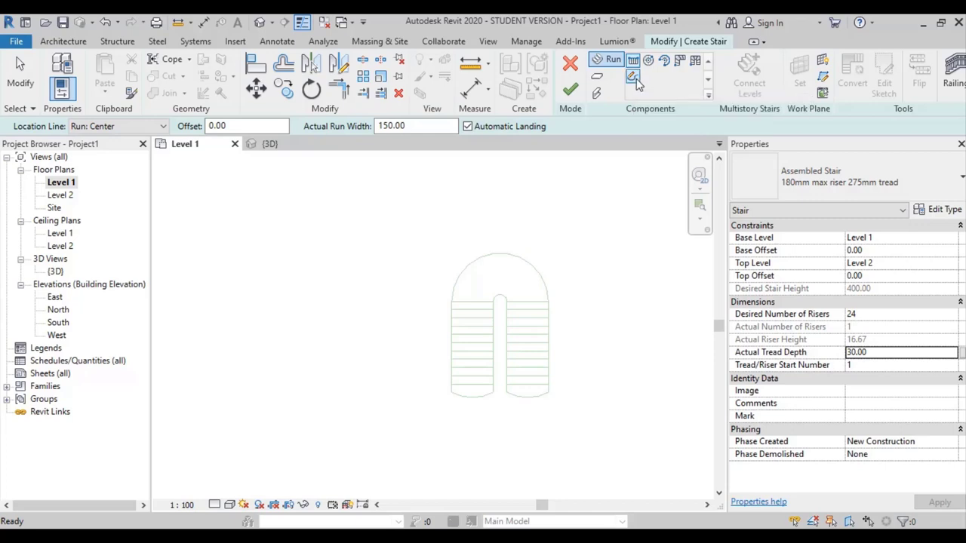
pyautogui.click(635, 80)
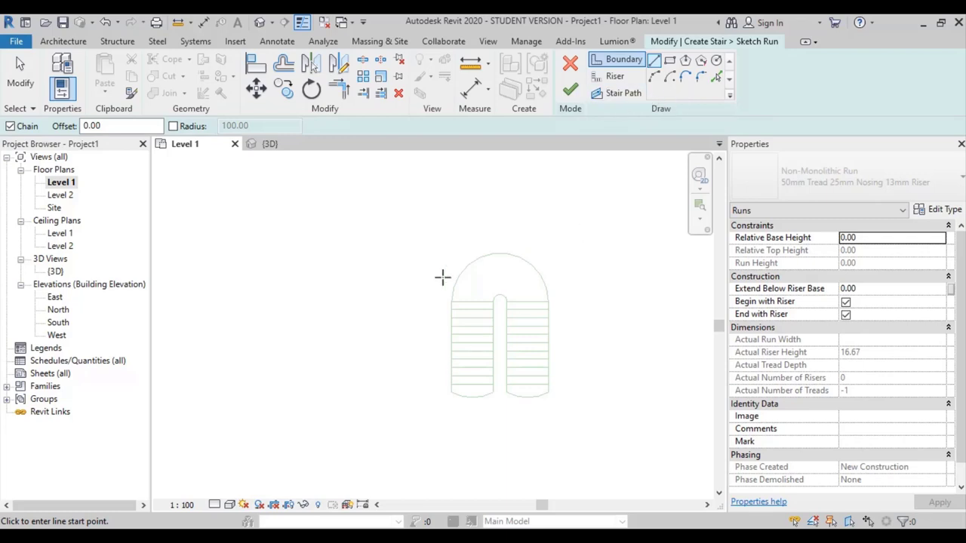
# Pick both outer edges, both inner edges and the large and small top arcs as stair boundaries.
pyautogui.click(716, 80)
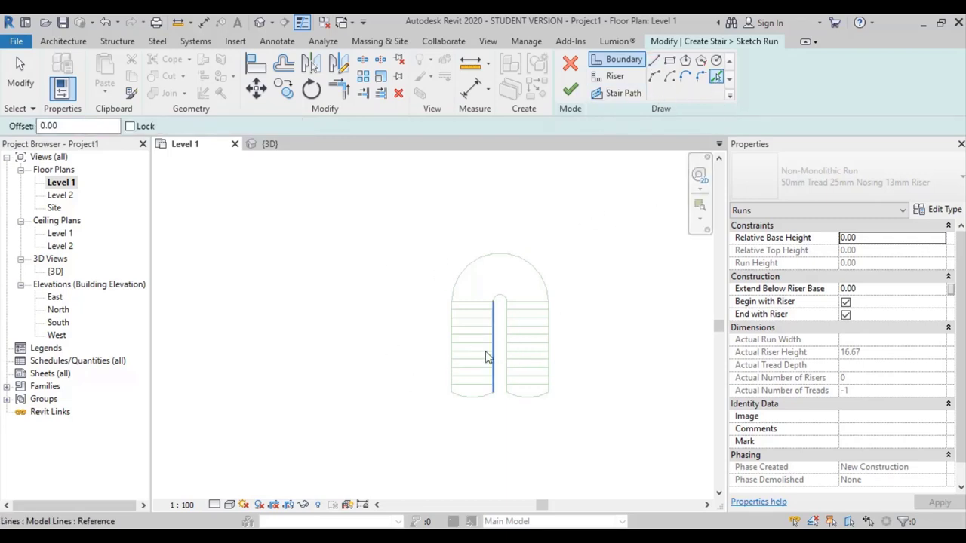
pyautogui.scroll(2, 489, 355)
pyautogui.click(439, 249)
pyautogui.scroll(2, 436, 294)
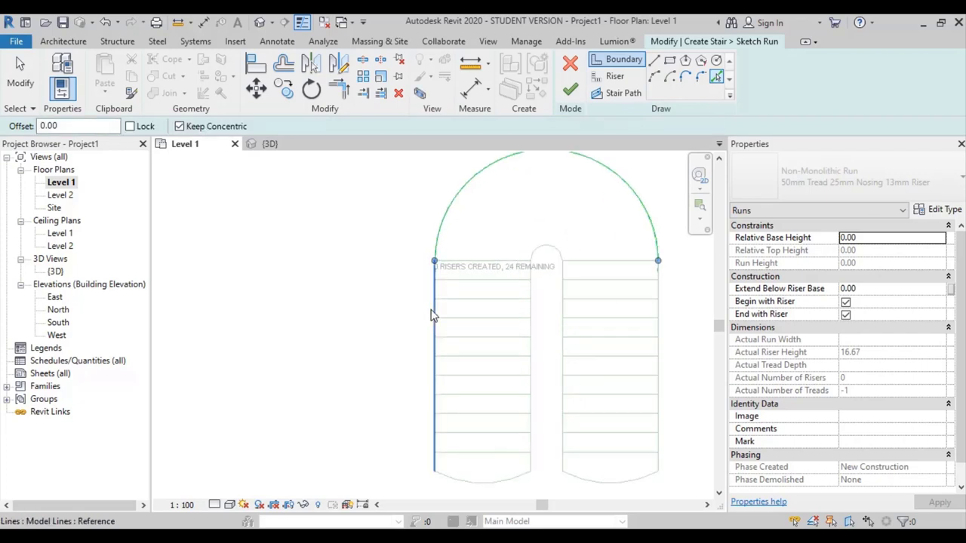
pyautogui.click(435, 315)
pyautogui.click(530, 293)
pyautogui.click(550, 249)
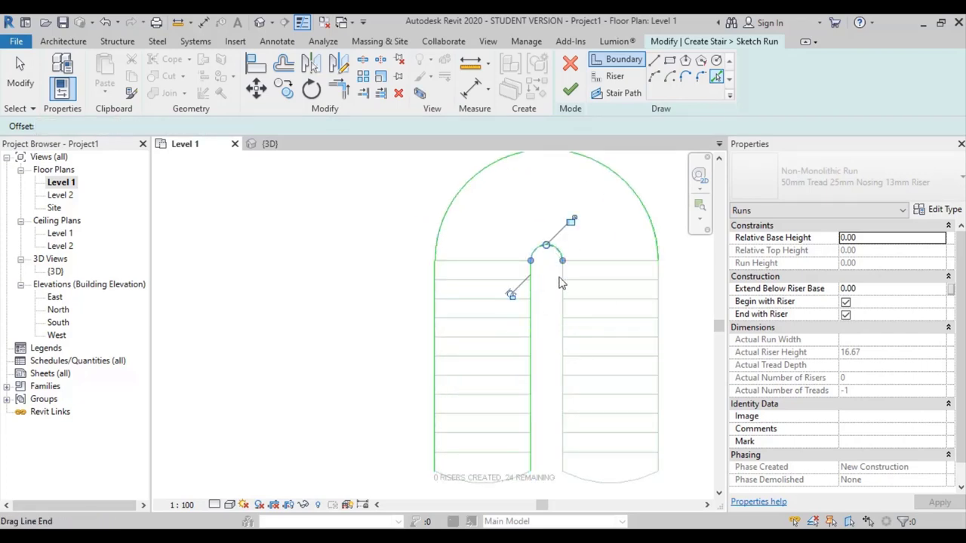
pyautogui.click(562, 294)
pyautogui.click(653, 298)
pyautogui.scroll(-1, 532, 394)
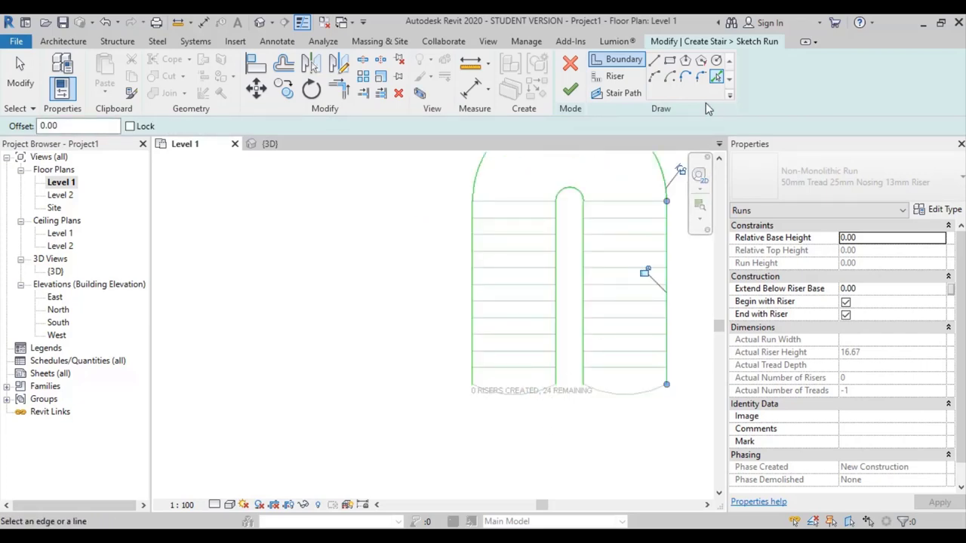
# Pick the left flight's bottom arc and its eleven tread lines as risers.
pyautogui.click(611, 76)
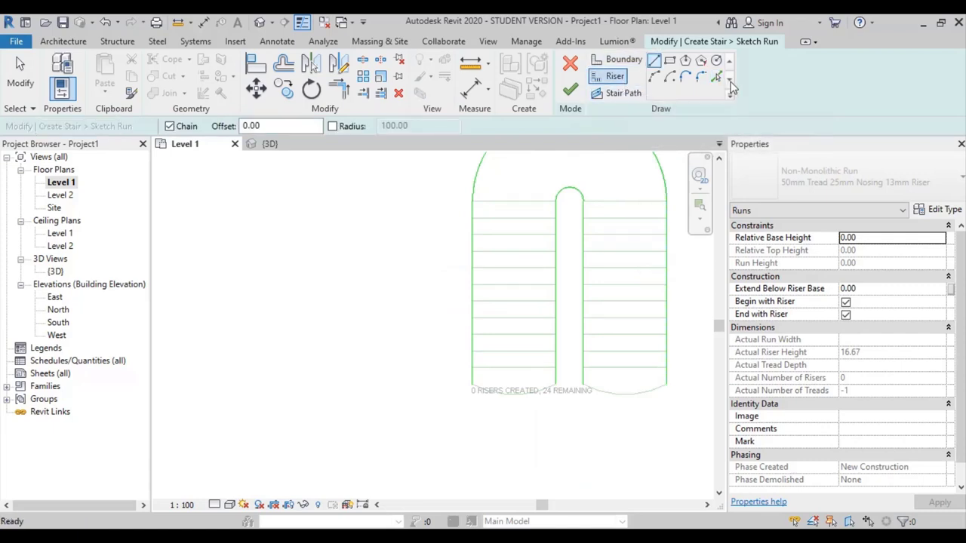
pyautogui.click(717, 77)
pyautogui.click(518, 393)
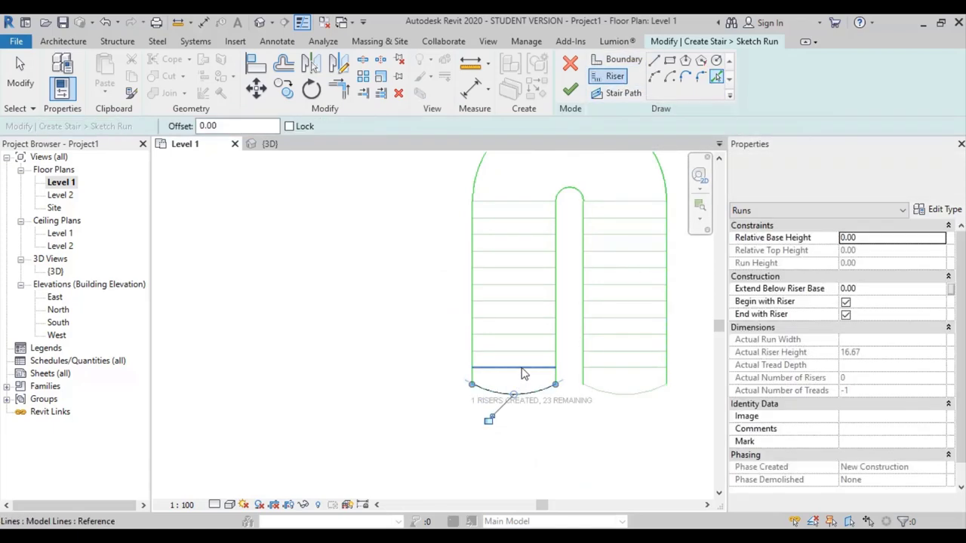
pyautogui.click(522, 370)
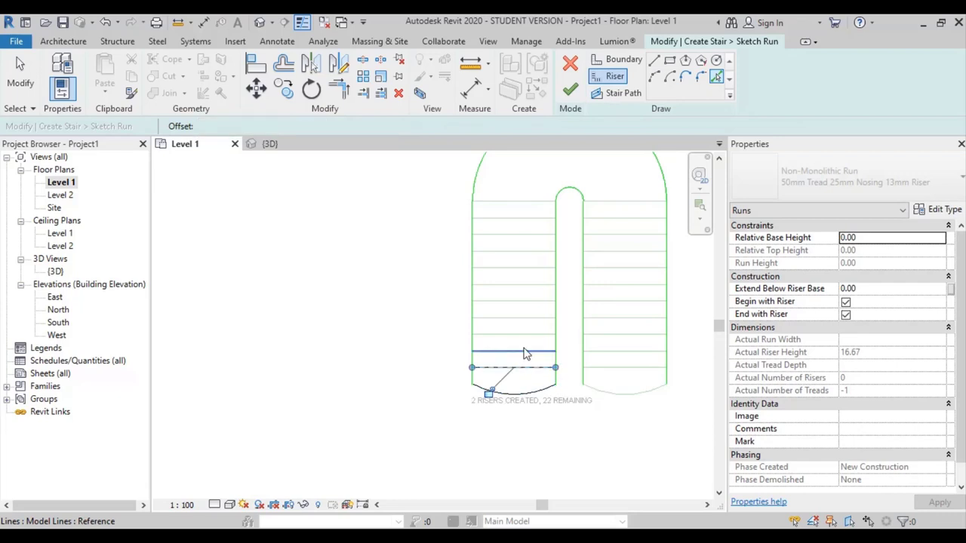
pyautogui.click(523, 352)
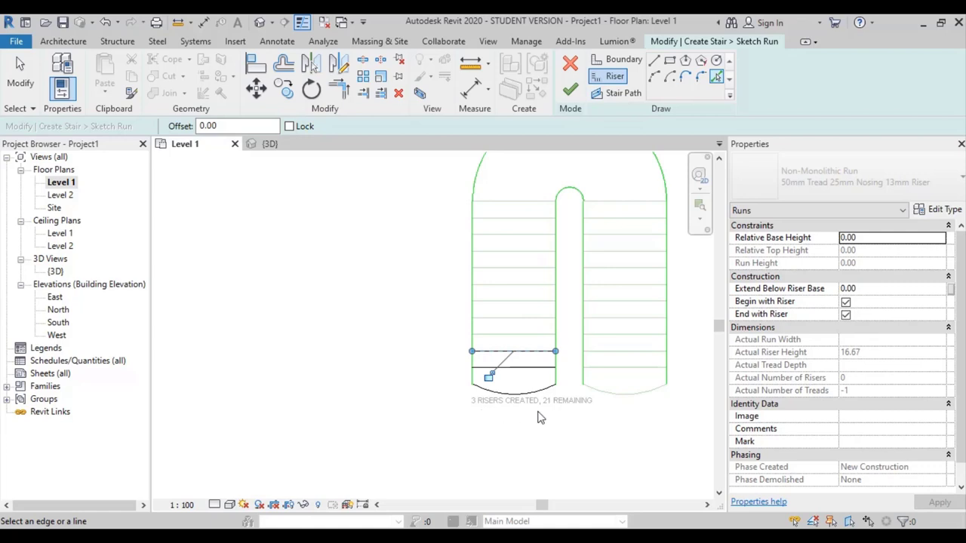
pyautogui.click(511, 335)
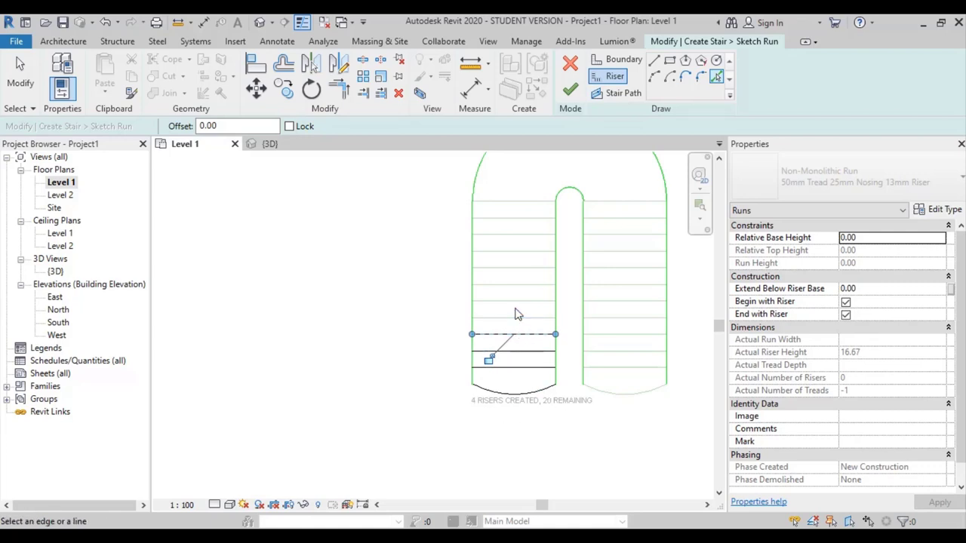
pyautogui.click(515, 317)
pyautogui.click(517, 301)
pyautogui.click(521, 285)
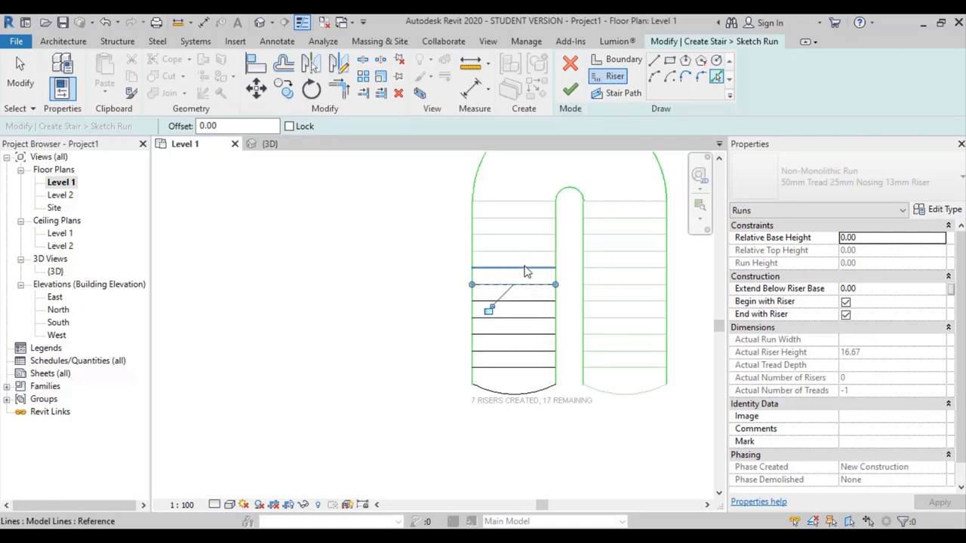
pyautogui.click(524, 268)
pyautogui.click(528, 251)
pyautogui.click(533, 234)
pyautogui.click(539, 218)
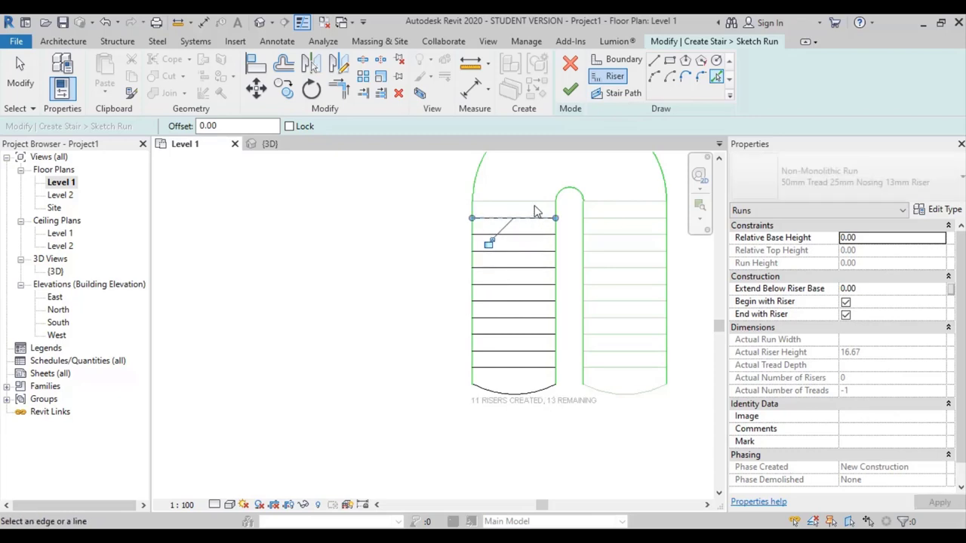
pyautogui.click(547, 201)
# Pick the right flight's eleven tread lines and its bottom arc as the remaining risers.
pyautogui.moveTo(596, 254); pyautogui.dragTo(534, 298, button='middle')
pyautogui.click(576, 247)
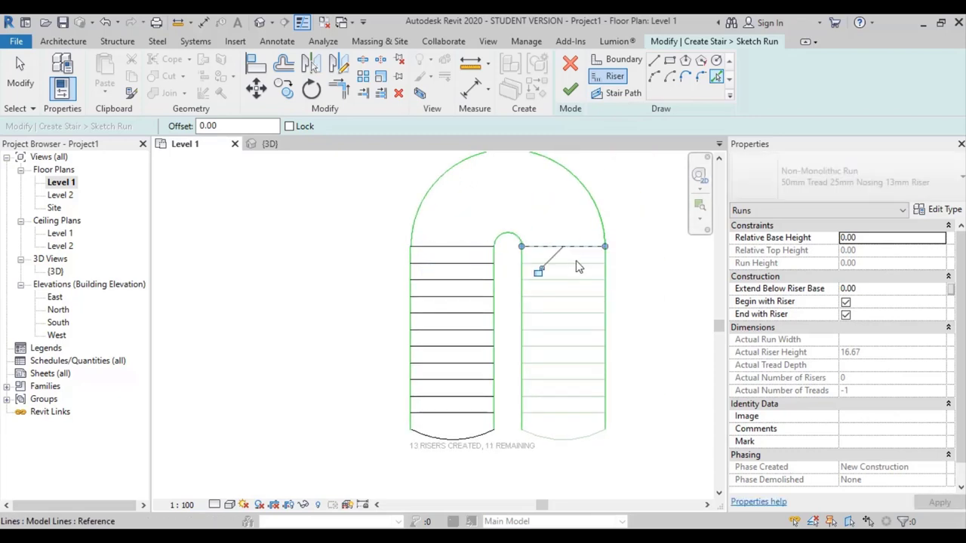
pyautogui.click(577, 264)
pyautogui.click(578, 280)
pyautogui.click(577, 302)
pyautogui.click(574, 318)
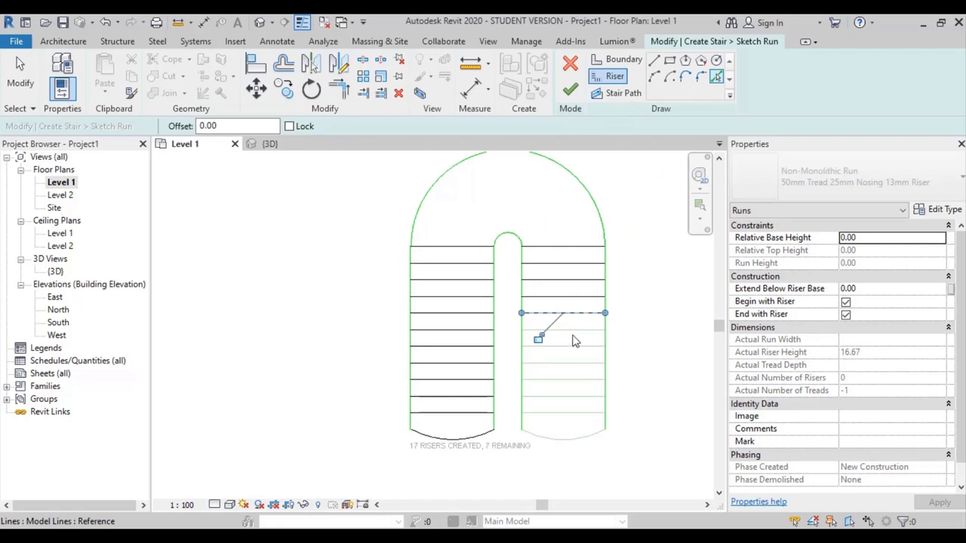
pyautogui.click(576, 343)
pyautogui.click(578, 360)
pyautogui.click(578, 377)
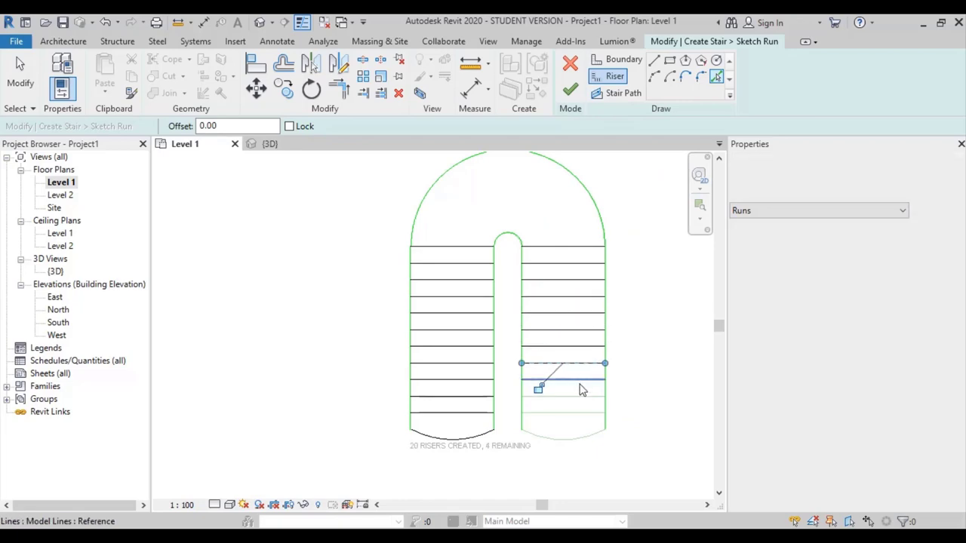
pyautogui.click(579, 392)
pyautogui.click(579, 398)
pyautogui.click(570, 413)
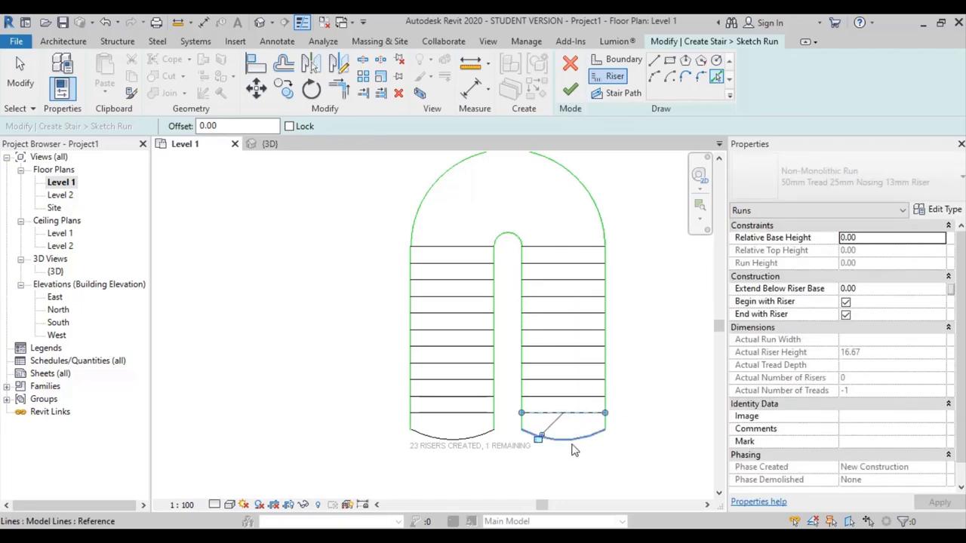
pyautogui.click(572, 450)
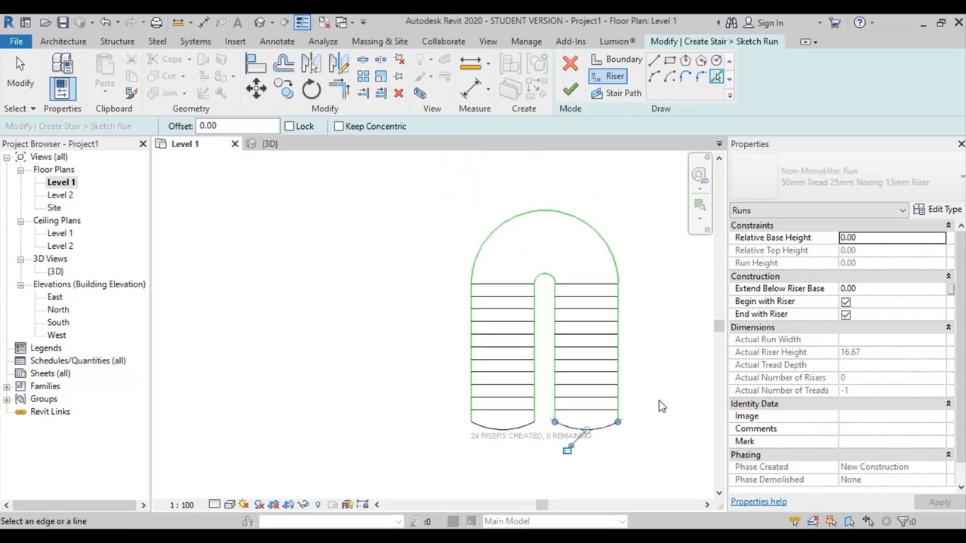
pyautogui.scroll(-1, 659, 407)
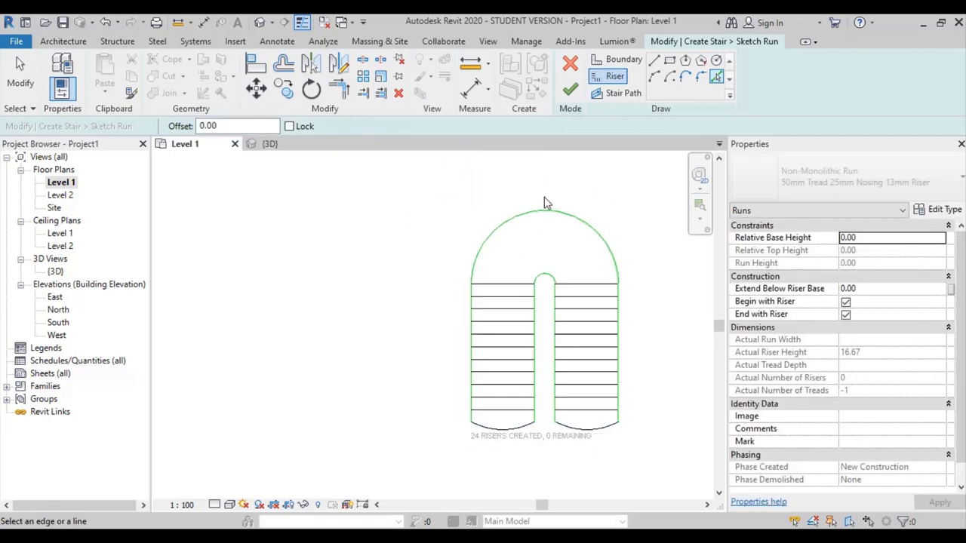
pyautogui.scroll(-2, 547, 202)
# Try finishing the stair sketch and dismiss the warning that a stair path is needed.
pyautogui.moveTo(614, 344); pyautogui.dragTo(504, 345, button='middle')
pyautogui.click(569, 89)
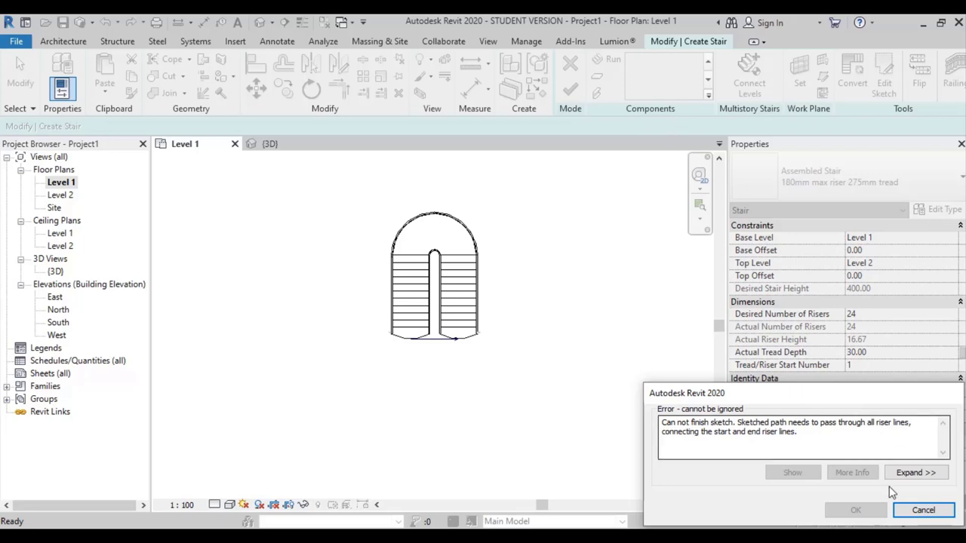
pyautogui.press('Escape')
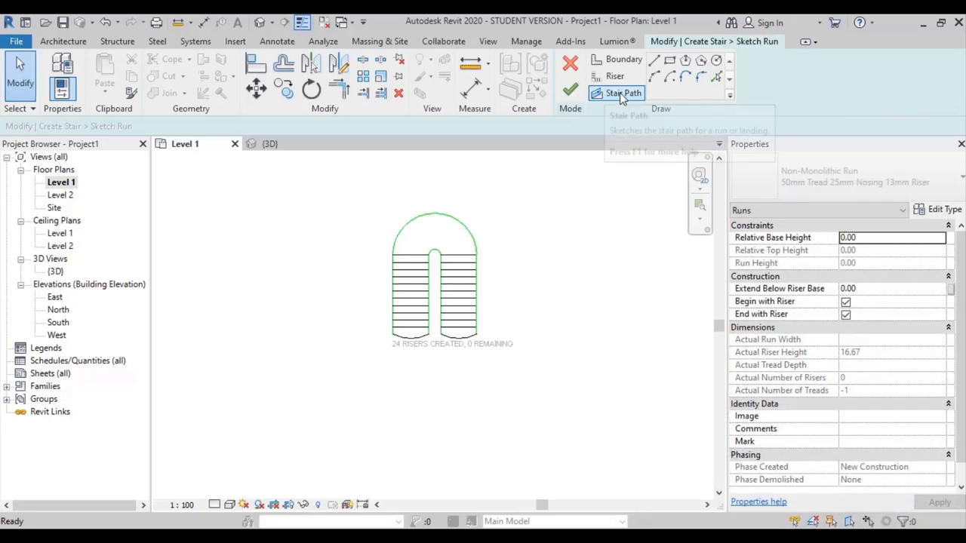
# Draw a three-segment stair path from the right run's bottom, across the landing, down the left run.
pyautogui.click(621, 94)
pyautogui.scroll(3, 421, 263)
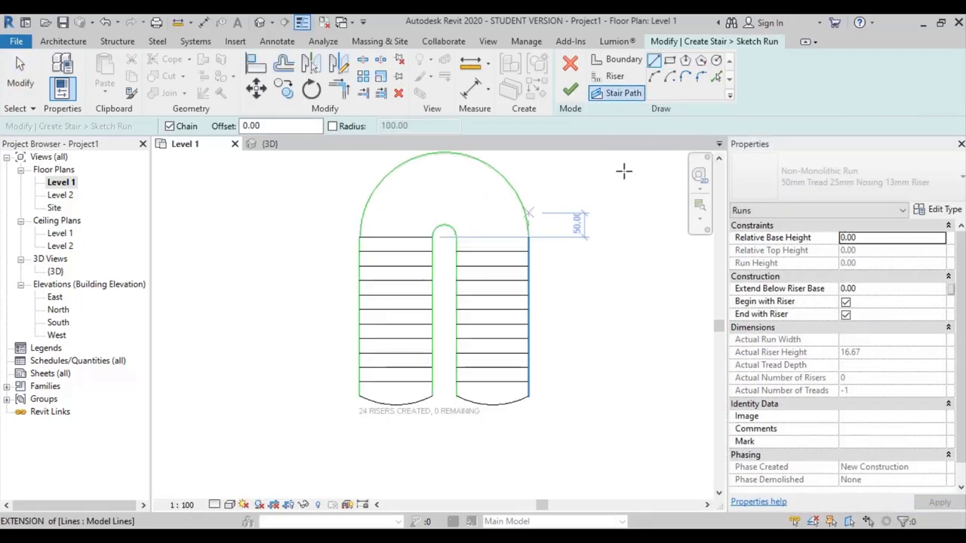
pyautogui.scroll(3, 501, 346)
pyautogui.click(459, 469)
pyautogui.scroll(-2, 425, 376)
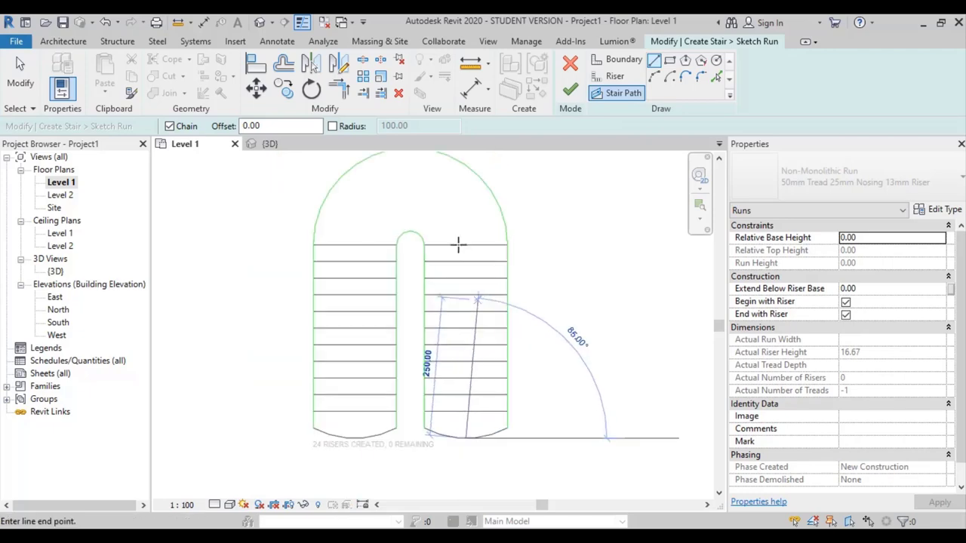
pyautogui.click(465, 211)
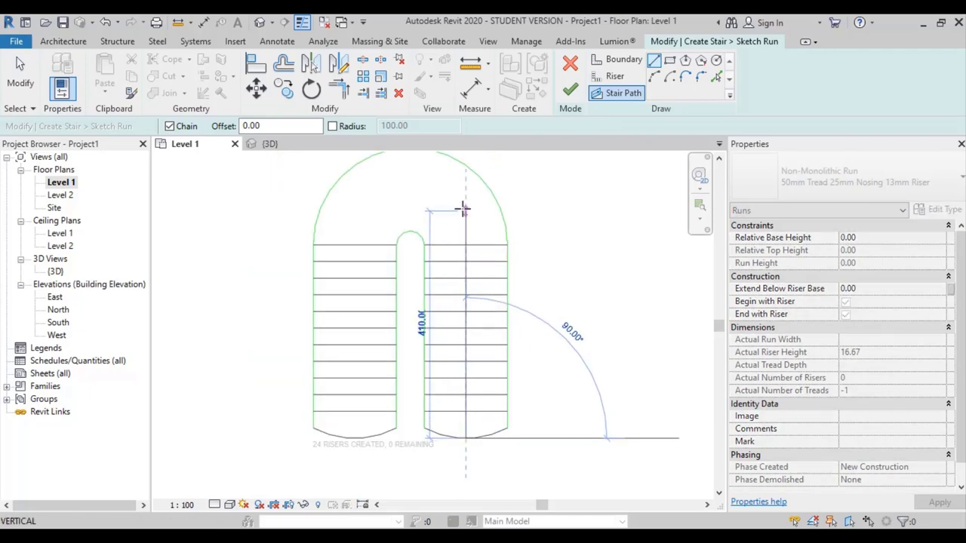
pyautogui.click(355, 212)
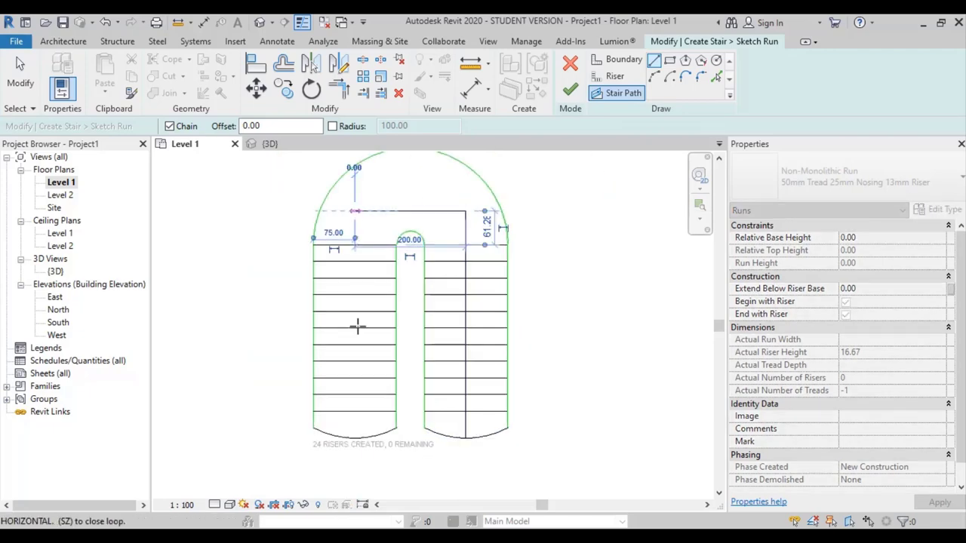
pyautogui.click(401, 388)
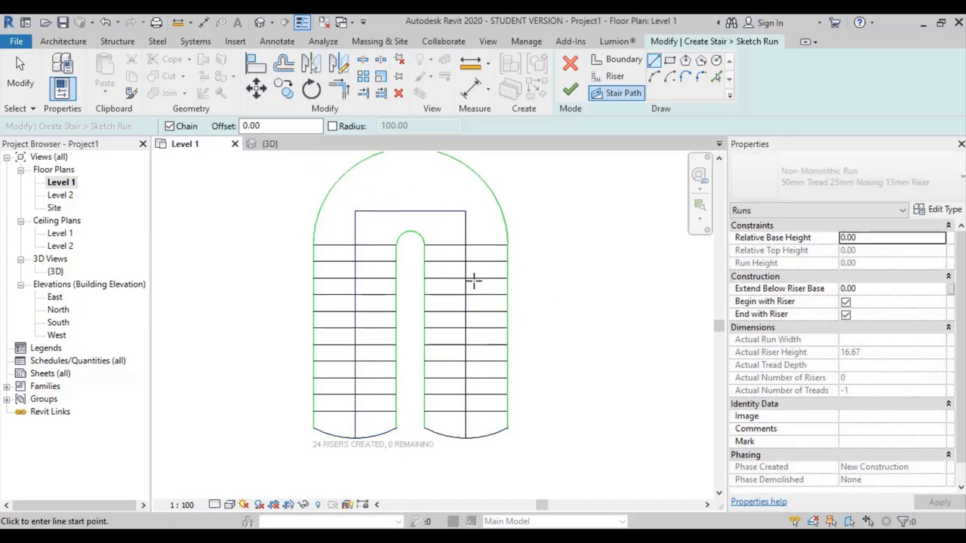
# Finish the run-and-landing sketch, orbit it in {3D}, then finish edit mode and select the stair.
pyautogui.click(572, 92)
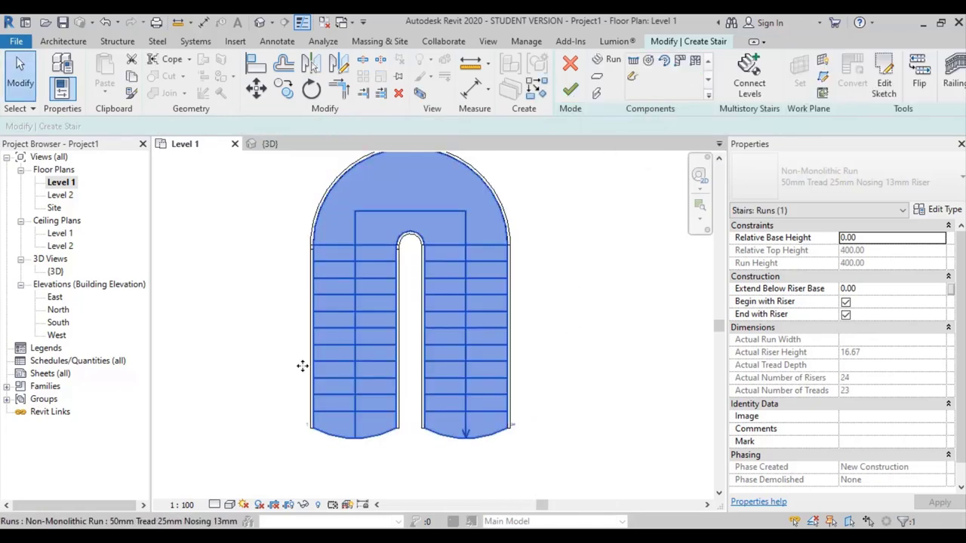
pyautogui.doubleClick(55, 271)
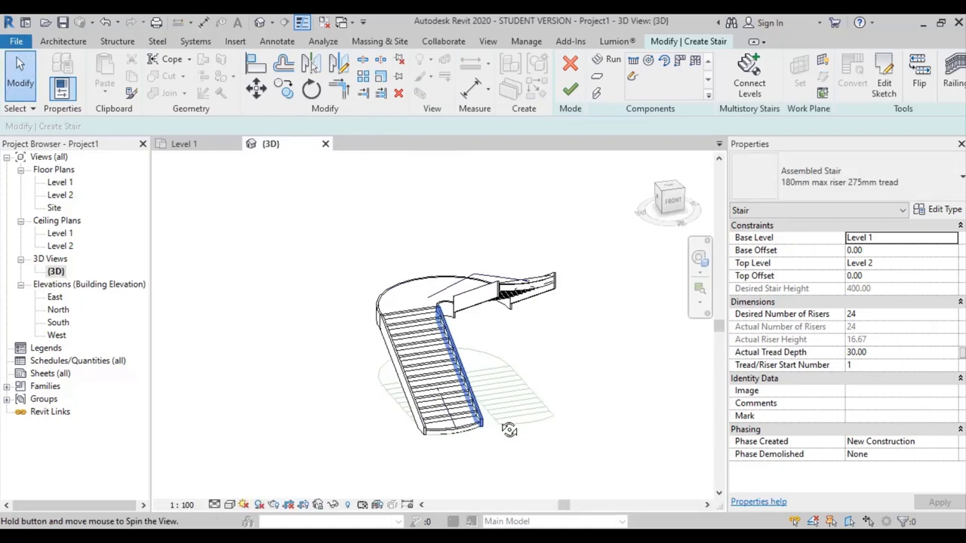
pyautogui.keyDown('shift'); pyautogui.moveTo(509, 428); pyautogui.dragTo(576, 446, button='middle'); pyautogui.keyUp('shift')
pyautogui.moveTo(576, 395)
pyautogui.keyDown('shift'); pyautogui.mouseDown(button='middle')
pyautogui.moveTo(539, 336)
pyautogui.moveTo(532, 133)
pyautogui.mouseUp(button='middle'); pyautogui.keyUp('shift')
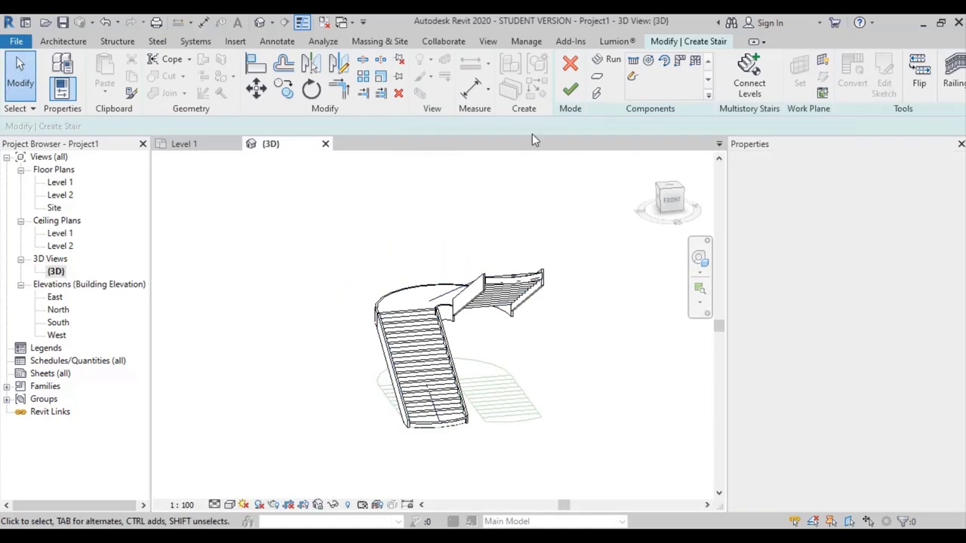
pyautogui.click(570, 88)
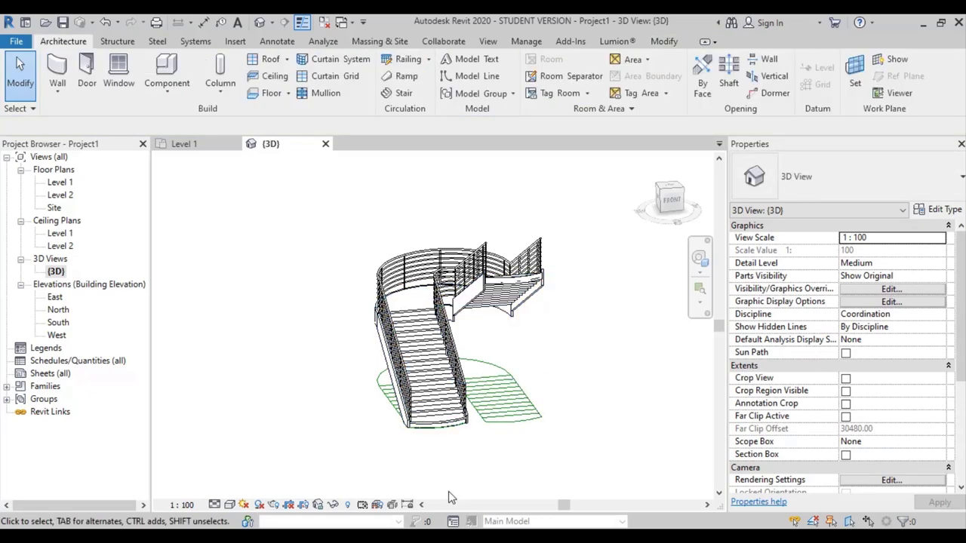
pyautogui.click(450, 398)
# In the Level 1 plan, flip the stair's up direction and hide its path's Up and Down text.
pyautogui.doubleClick(64, 183)
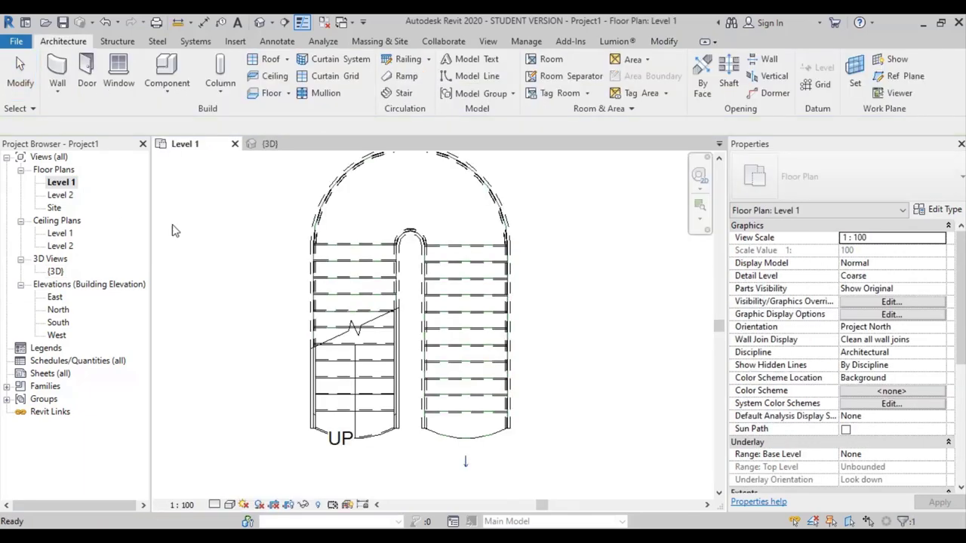
pyautogui.click(489, 388)
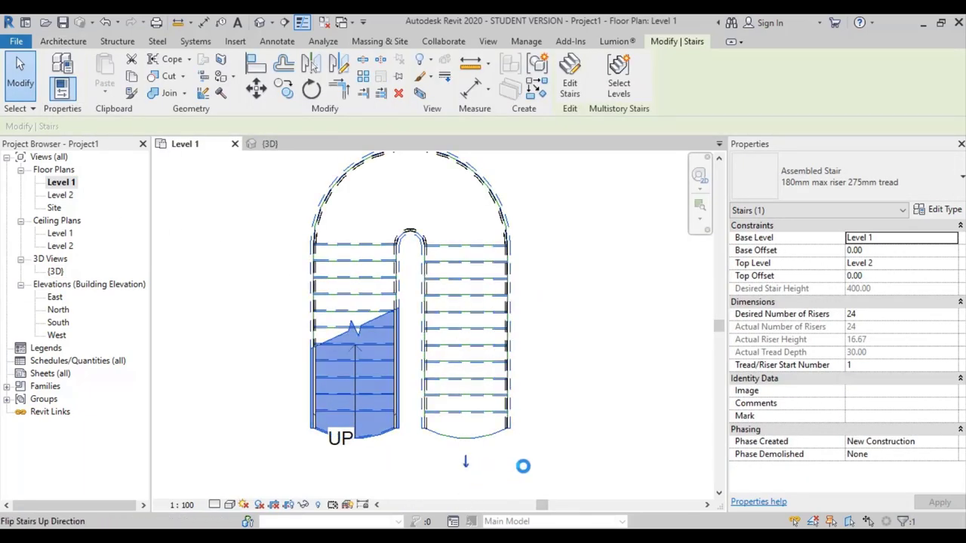
pyautogui.click(487, 475)
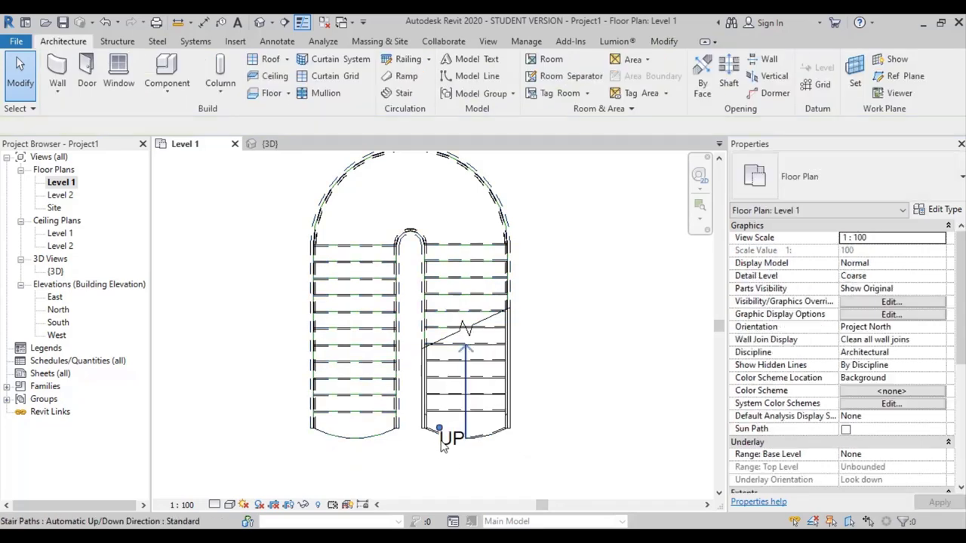
pyautogui.click(450, 441)
pyautogui.click(852, 263)
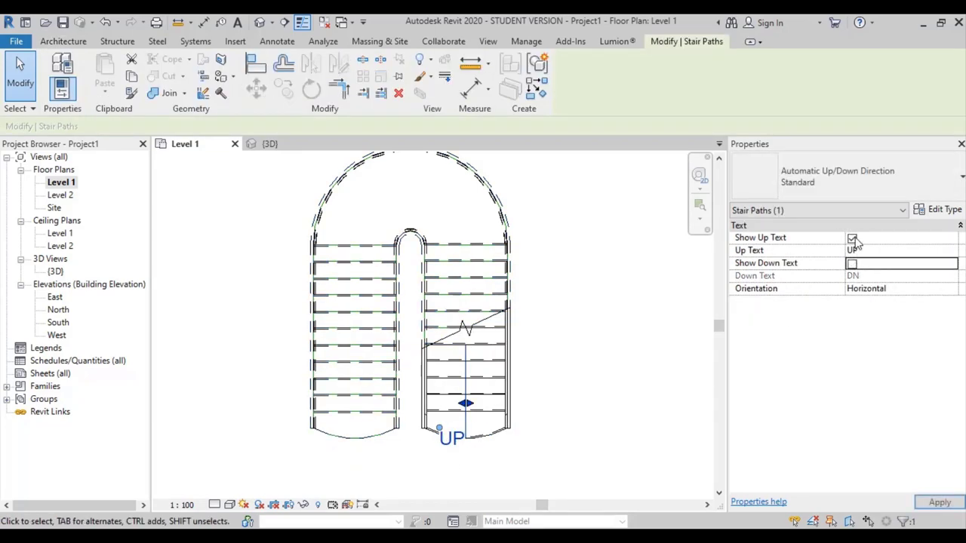
pyautogui.click(851, 238)
pyautogui.click(630, 327)
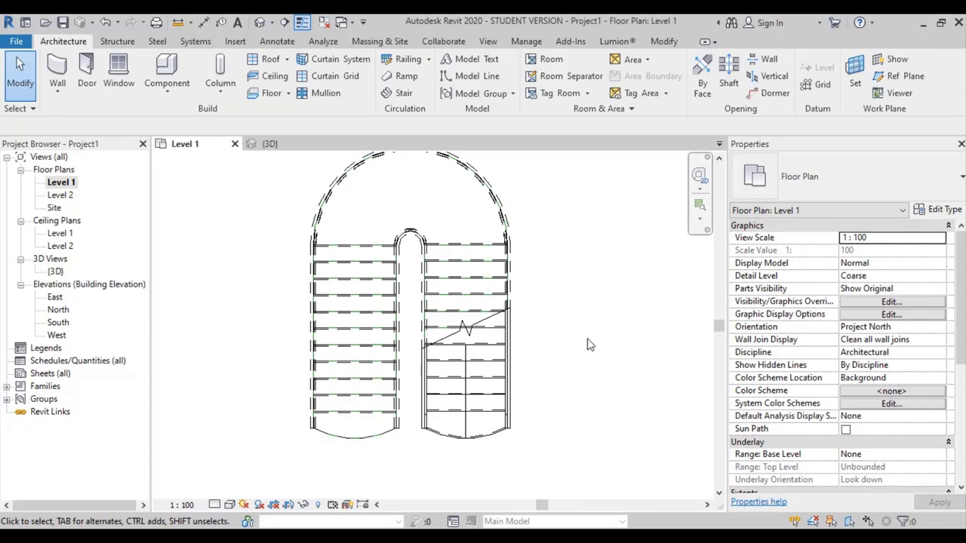
# Select the stair in the 3D view to check its properties, then orbit around it.
pyautogui.click(269, 143)
pyautogui.click(460, 378)
pyautogui.click(839, 176)
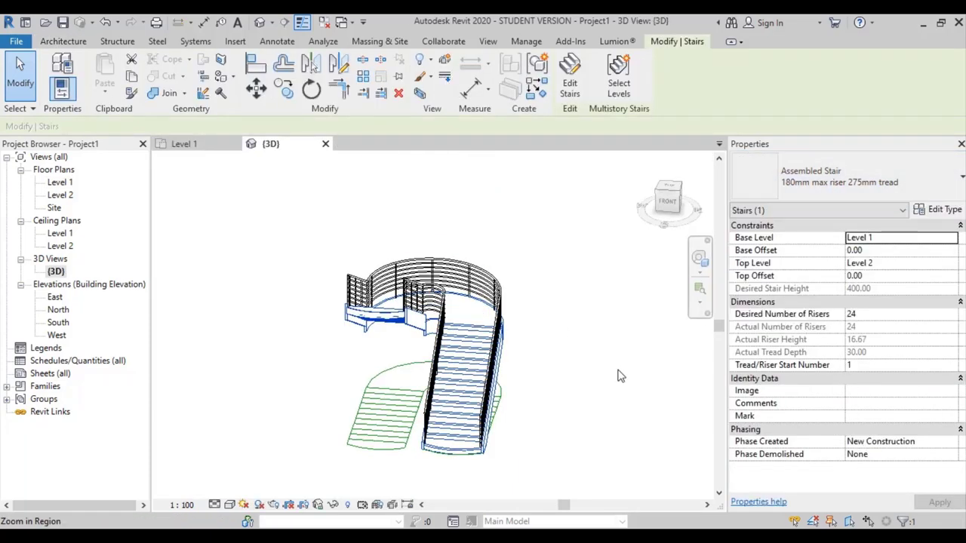
pyautogui.click(570, 357)
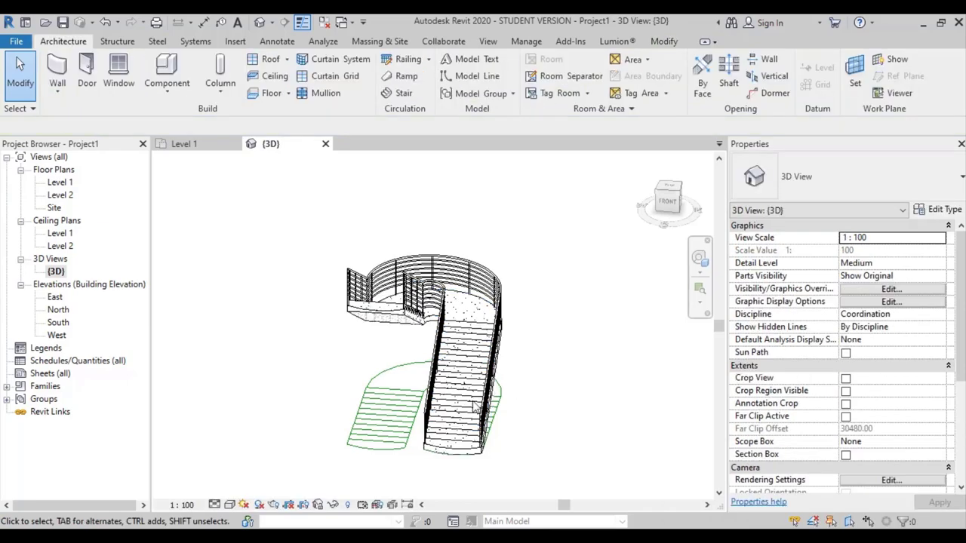
pyautogui.moveTo(474, 408)
pyautogui.keyDown('shift'); pyautogui.mouseDown(button='middle')
pyautogui.moveTo(427, 454)
pyautogui.moveTo(511, 442)
pyautogui.mouseUp(button='middle'); pyautogui.keyUp('shift')
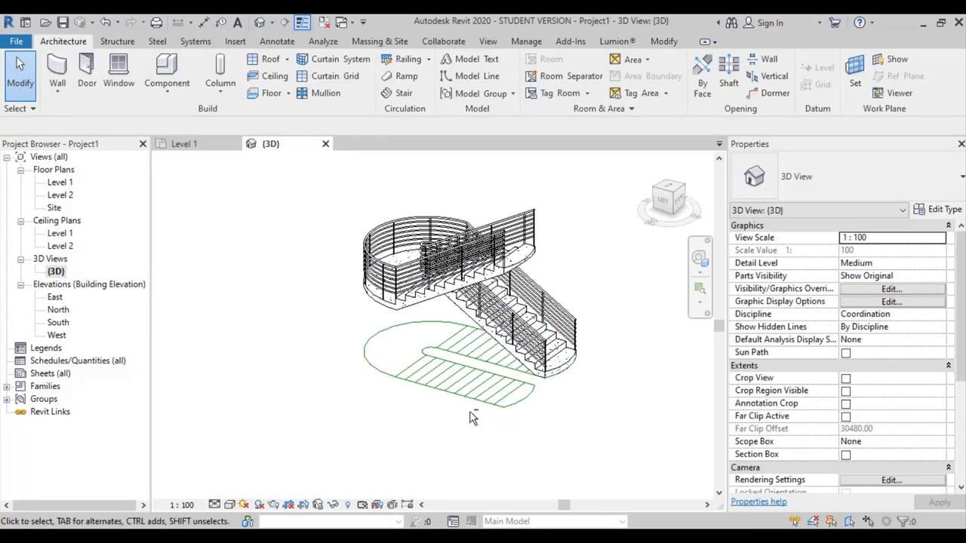
pyautogui.moveTo(471, 418)
pyautogui.keyDown('shift'); pyautogui.mouseDown(button='middle')
pyautogui.moveTo(586, 352)
pyautogui.moveTo(560, 334)
pyautogui.mouseUp(button='middle'); pyautogui.keyUp('shift')
# Place a section line from below the right run to beyond the landing and open Section 1.
pyautogui.hotkey('ctrl', 'Tab')
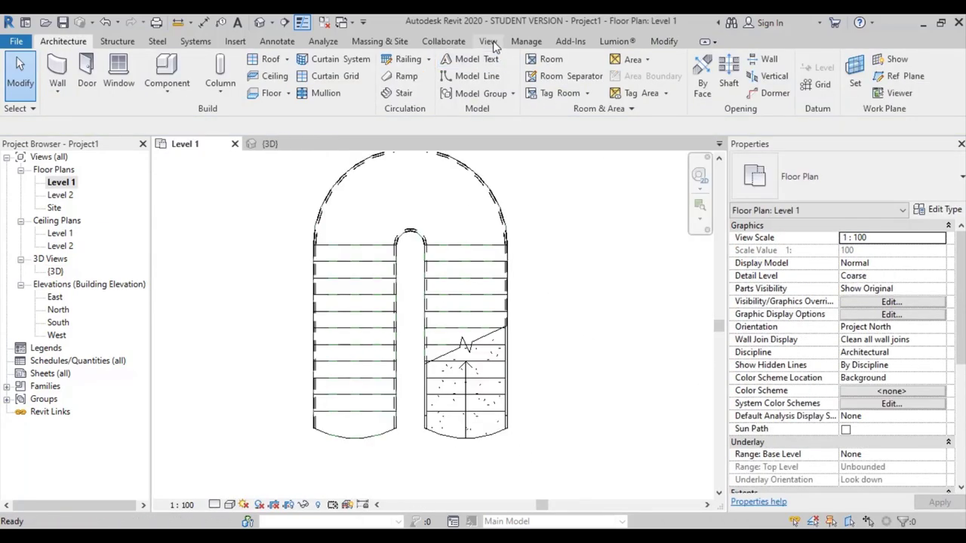
pyautogui.click(488, 42)
pyautogui.click(432, 76)
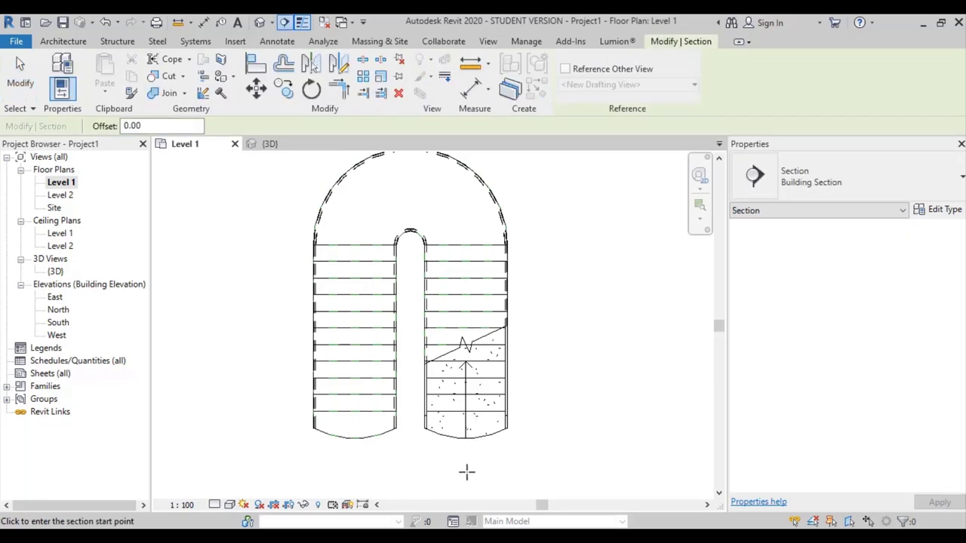
pyautogui.click(466, 473)
pyautogui.scroll(-2, 459, 367)
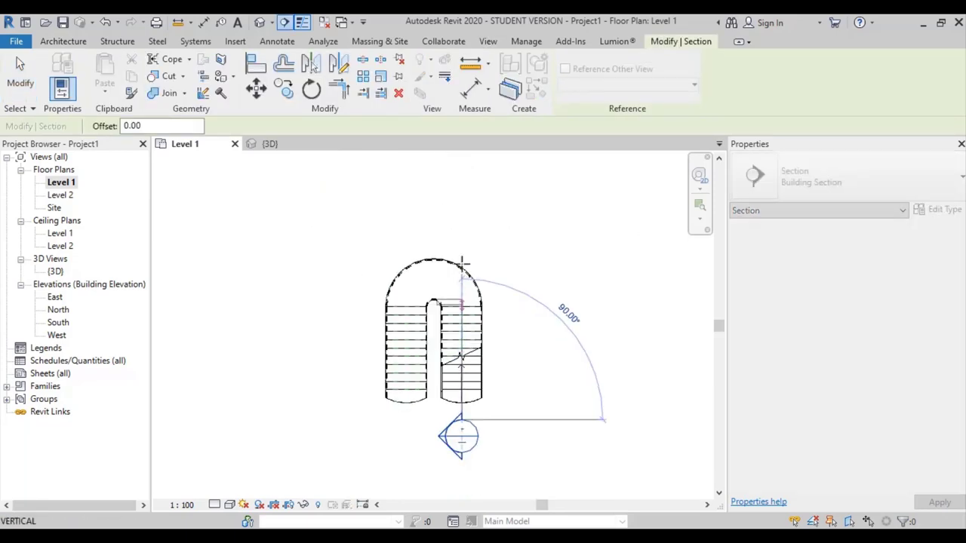
pyautogui.click(462, 243)
pyautogui.press('Escape')
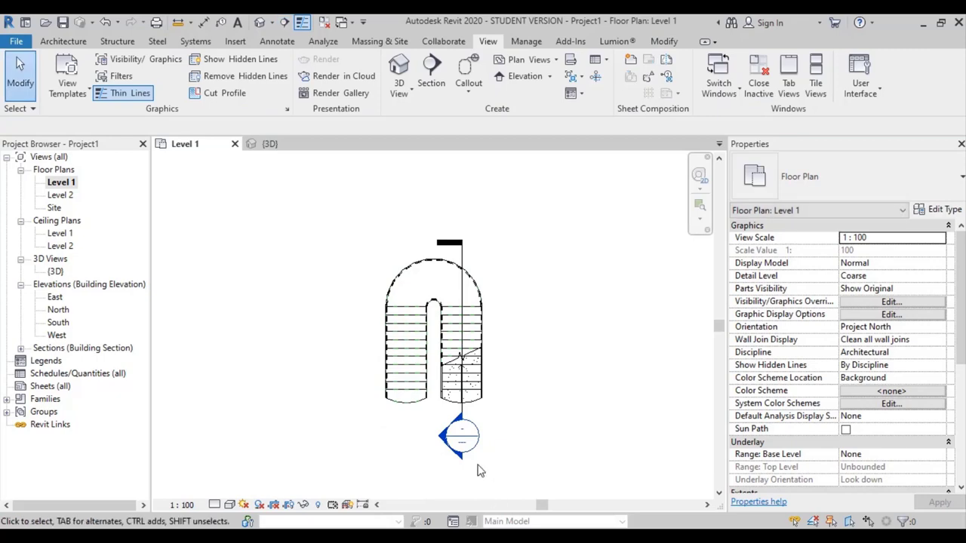
pyautogui.doubleClick(465, 446)
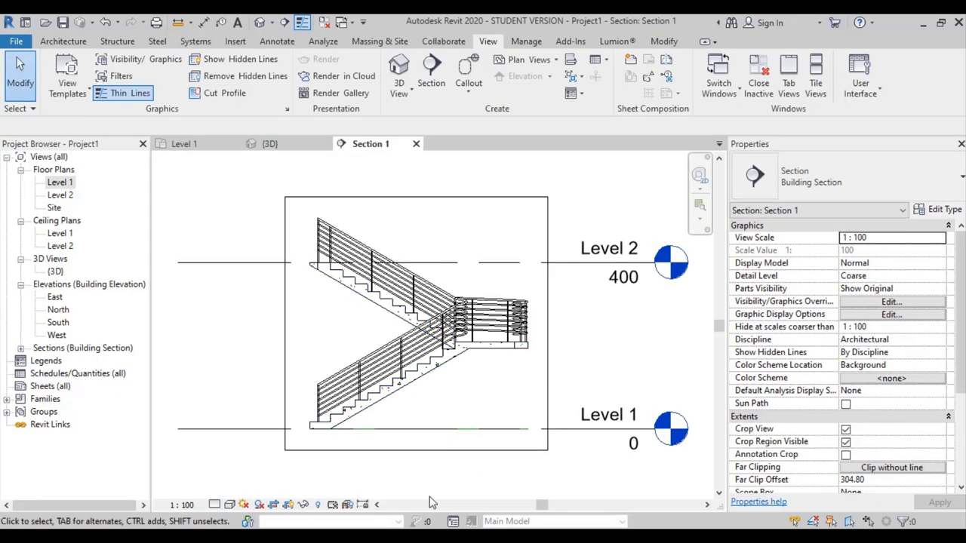
pyautogui.doubleClick(105, 348)
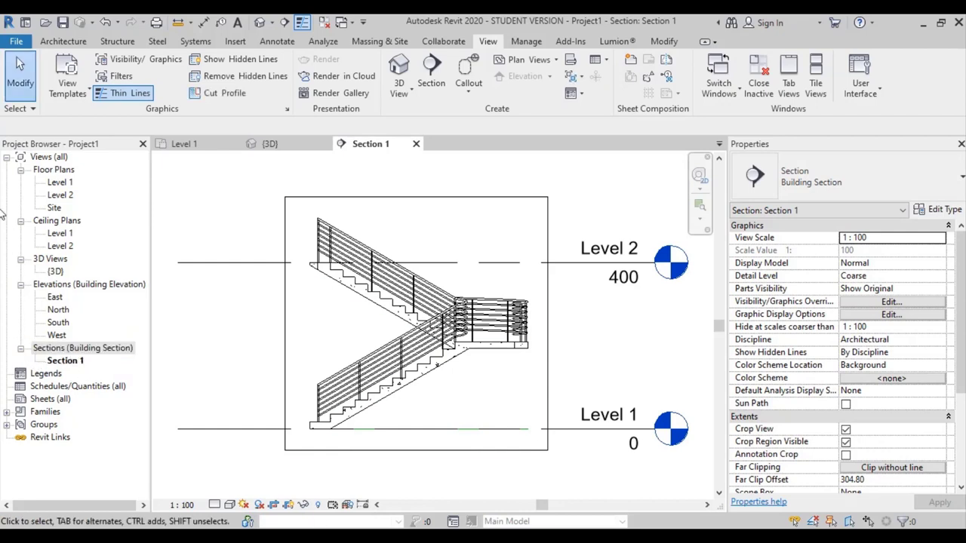
# Select both stair railings in {3D} and choose the 900mm Rectangular railing type for them.
pyautogui.doubleClick(55, 271)
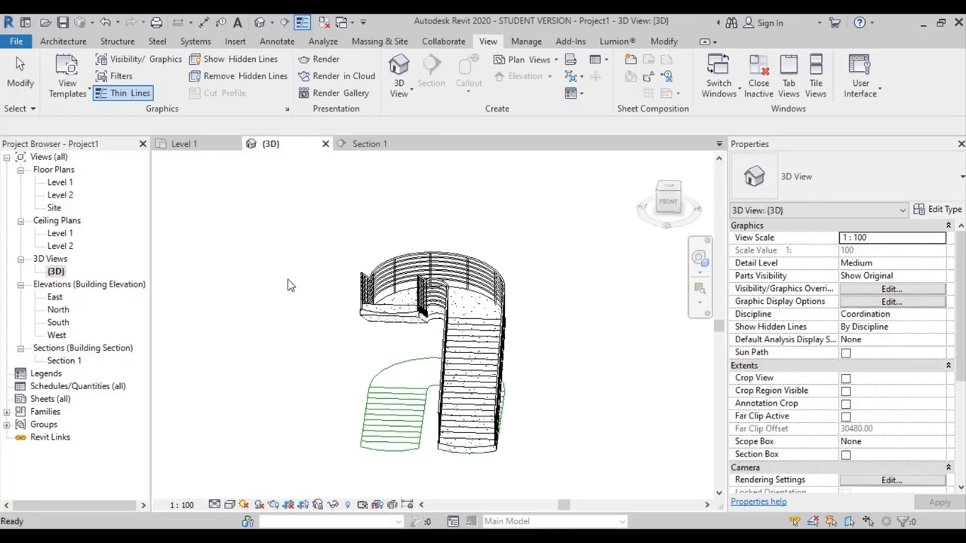
pyautogui.click(483, 298)
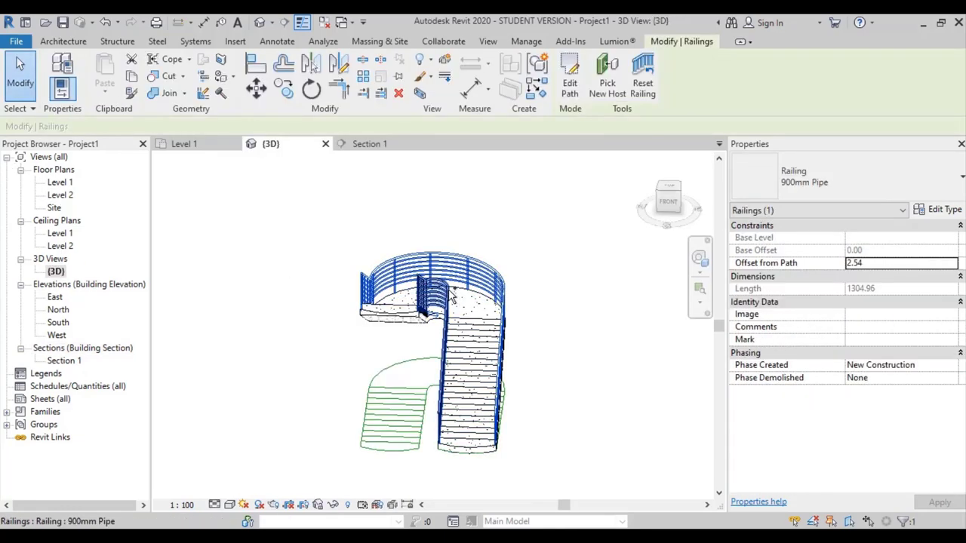
pyautogui.keyDown('ctrl'); pyautogui.click(458, 335); pyautogui.keyUp('ctrl')
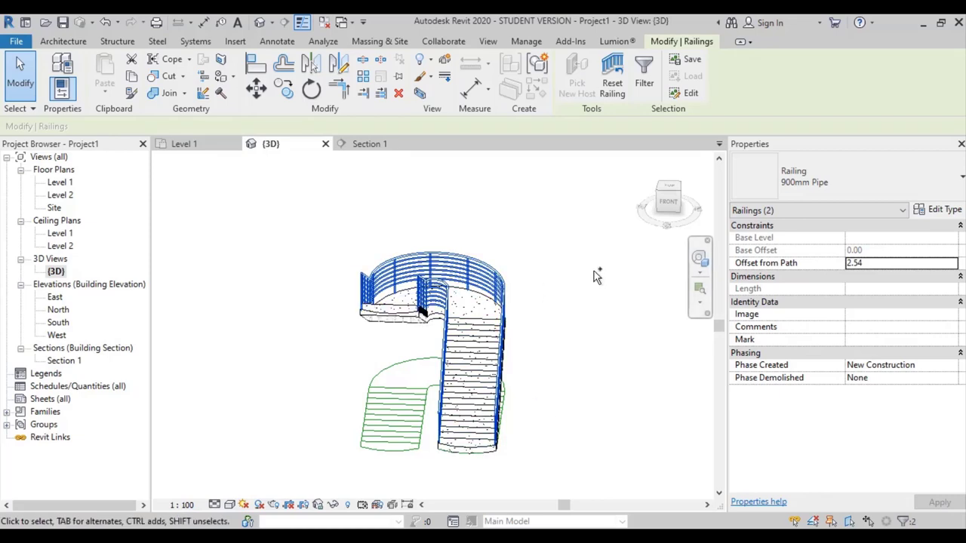
pyautogui.click(830, 178)
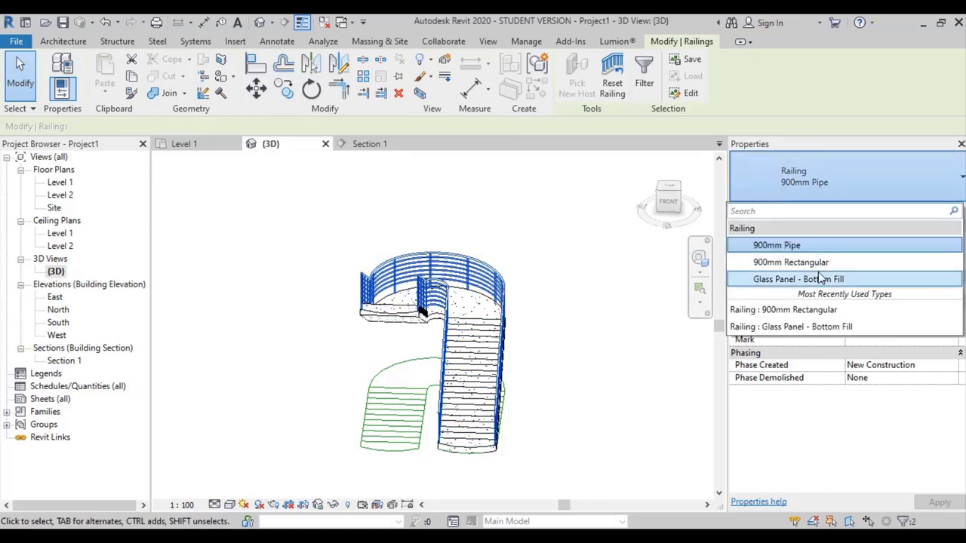
pyautogui.click(816, 270)
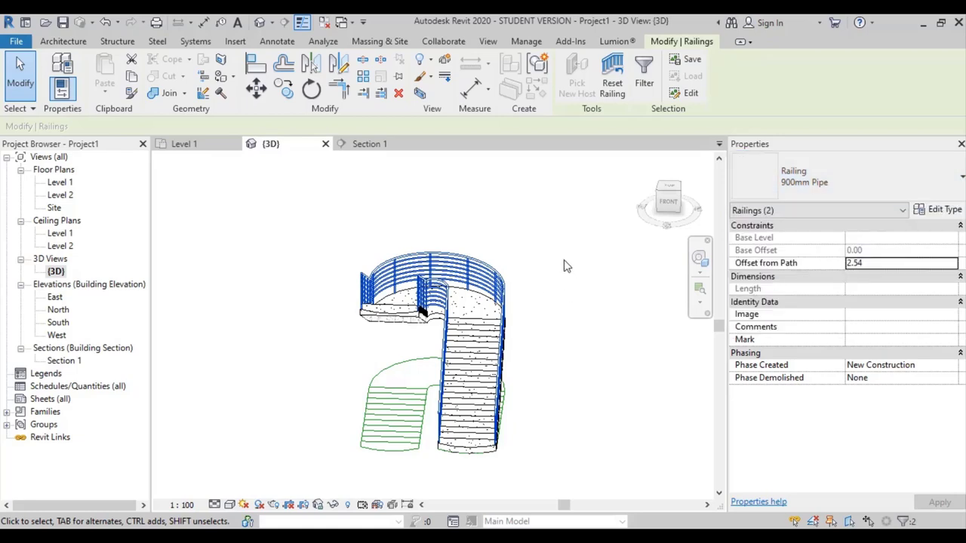